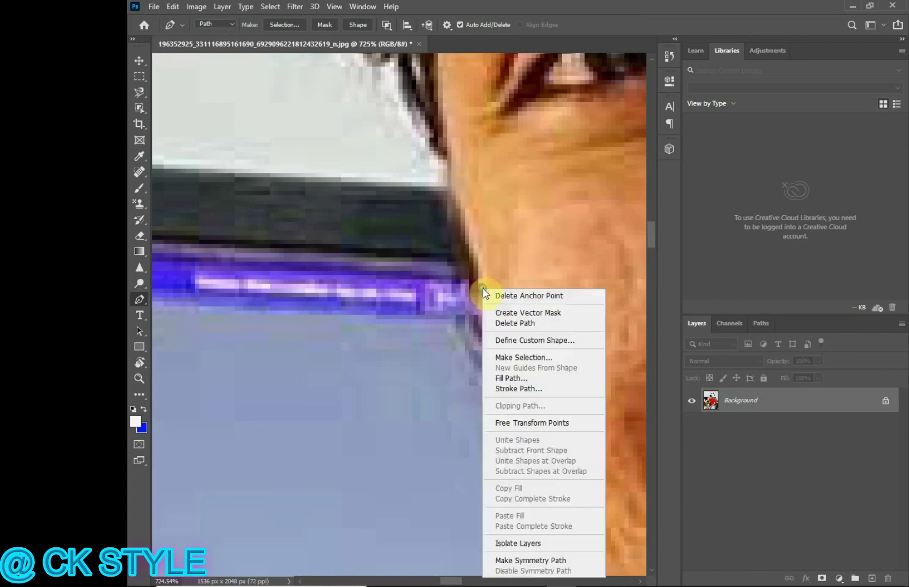
Extend the pen path up along the face edge and the curly hair beside the temple.
scroll(437, 172, down, 1)
drag(408, 107, 479, 349)
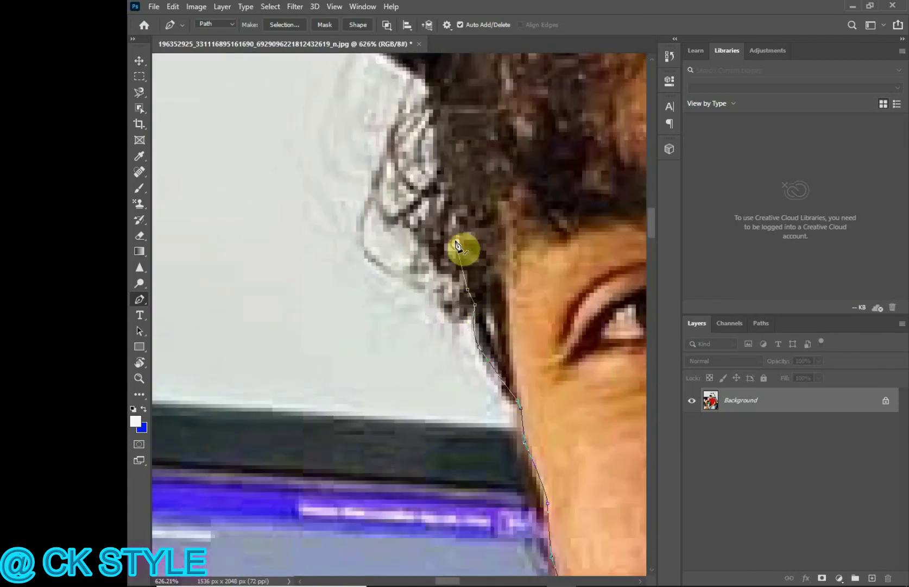
scroll(423, 275, down, 4)
scroll(421, 294, up, 2)
click(481, 252)
drag(400, 174, 368, 107)
Curve the pen path around the outer edge of the cap's brim.
scroll(389, 305, down, 2)
drag(438, 272, 471, 565)
scroll(445, 380, up, 1)
drag(435, 351, 453, 333)
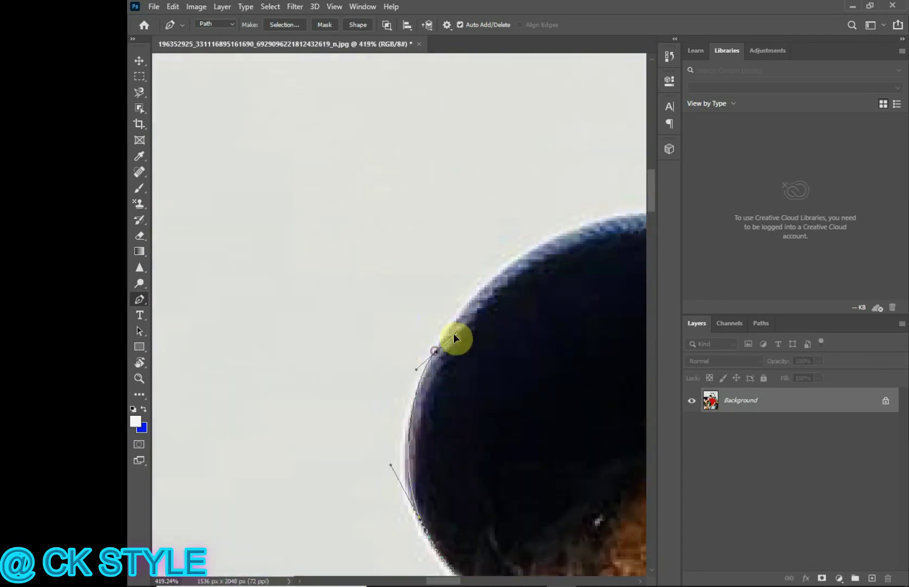
drag(600, 229, 623, 205)
scroll(586, 457, down, 5)
Continue the pen path from the top of the brim onto the cap's crown, adjusting the anchor point at its peak.
scroll(587, 457, up, 4)
drag(619, 326, 370, 160)
scroll(365, 165, up, 1)
right_click(454, 128)
click(484, 136)
click(387, 146)
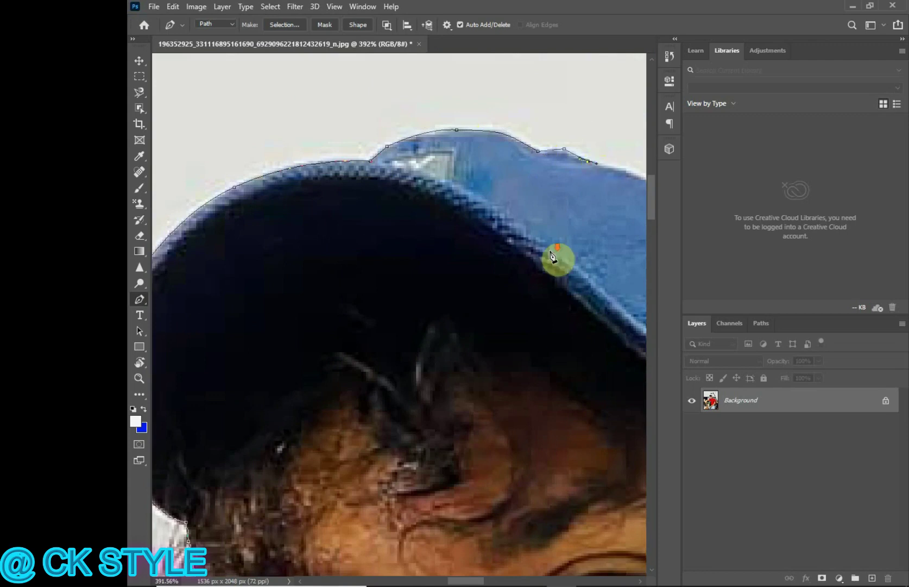
Trace the pen path across the cap's crown and down past its rear seam.
scroll(551, 256, down, 3)
scroll(597, 212, up, 5)
drag(409, 364, 432, 371)
drag(587, 448, 607, 457)
scroll(570, 473, down, 4)
scroll(586, 489, up, 3)
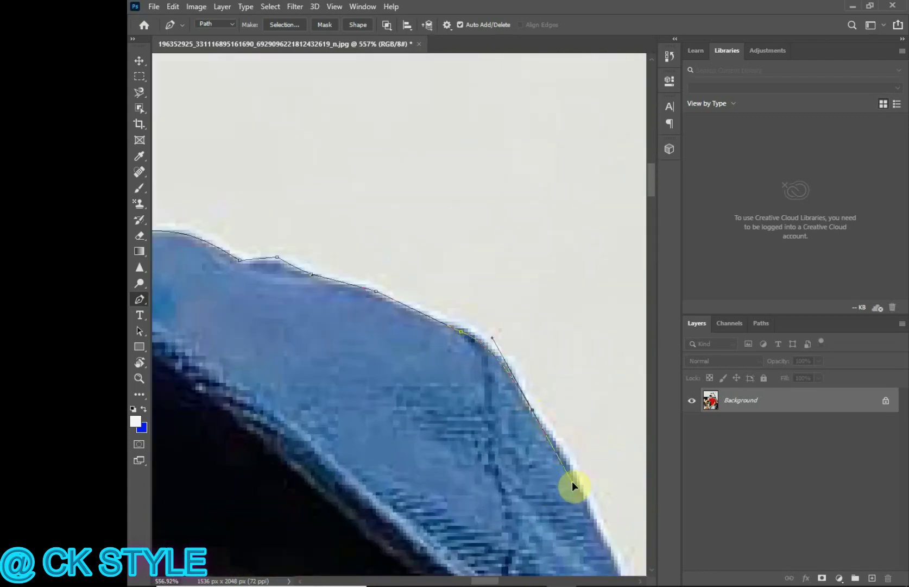
scroll(616, 567, down, 5)
scroll(463, 66, up, 3)
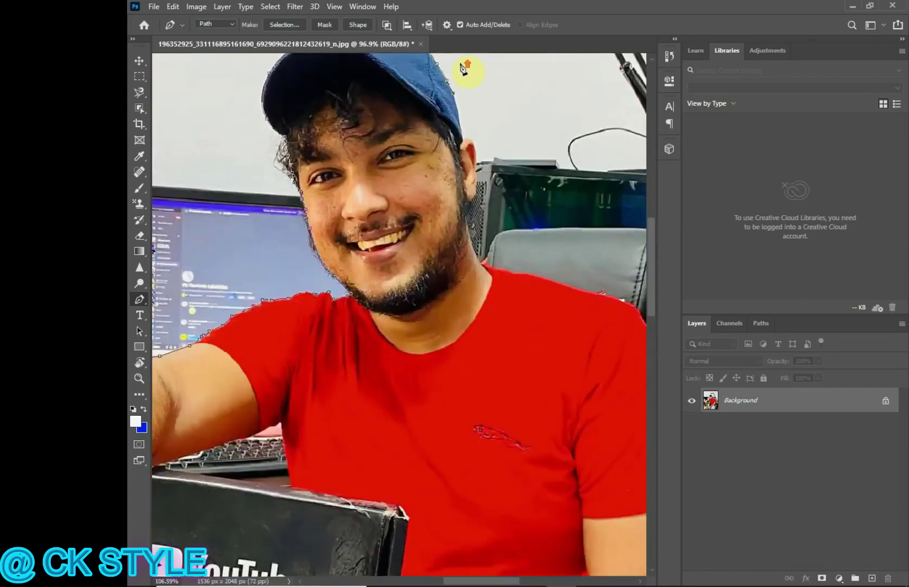
Trace the pen path down the cap's back edge and over the top of the ear.
scroll(473, 371, up, 3)
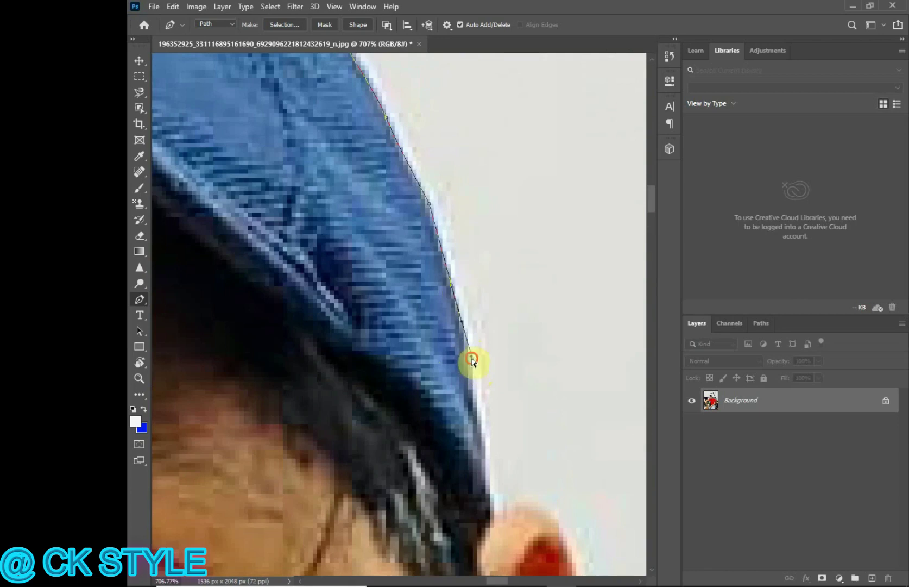
drag(572, 549, 581, 583)
scroll(490, 378, down, 3)
scroll(484, 411, up, 3)
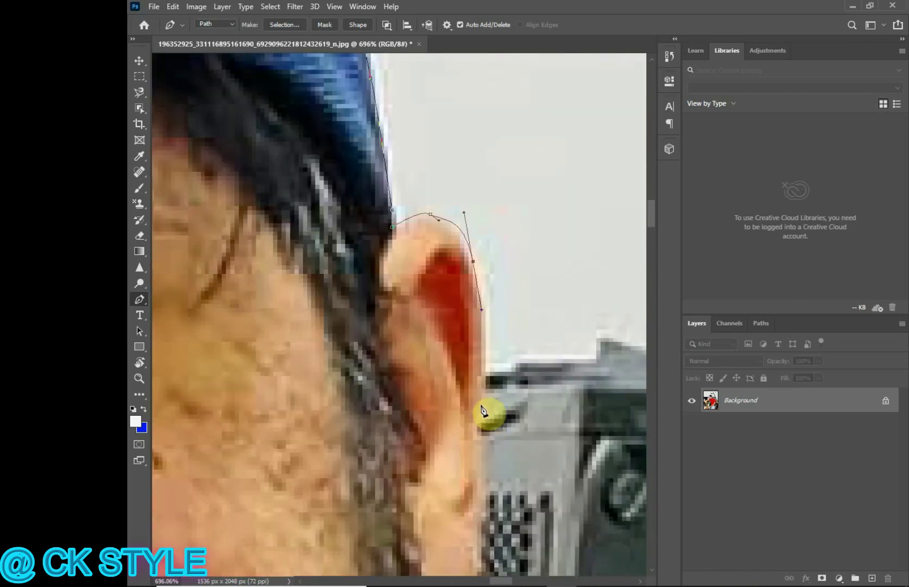
Continue the pen path around the earlobe, down the neck and around the chair's backrest to the armrest.
scroll(481, 570, down, 3)
scroll(437, 234, up, 3)
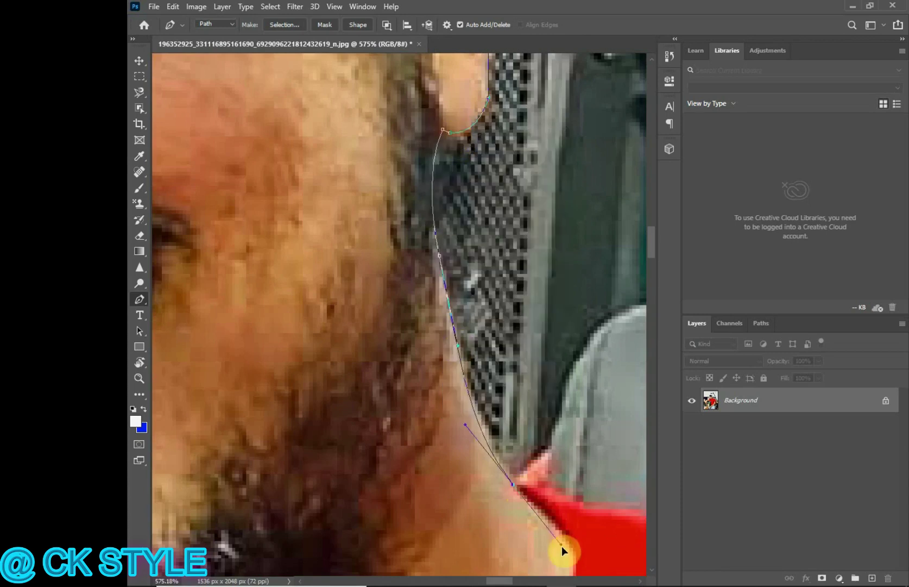
scroll(517, 456, down, 1)
scroll(626, 291, down, 2)
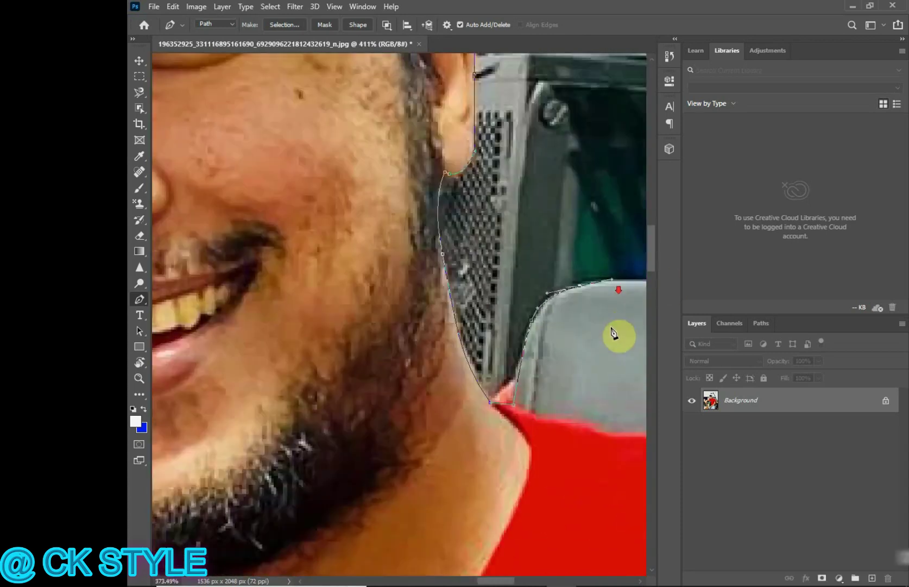
scroll(552, 247, up, 2)
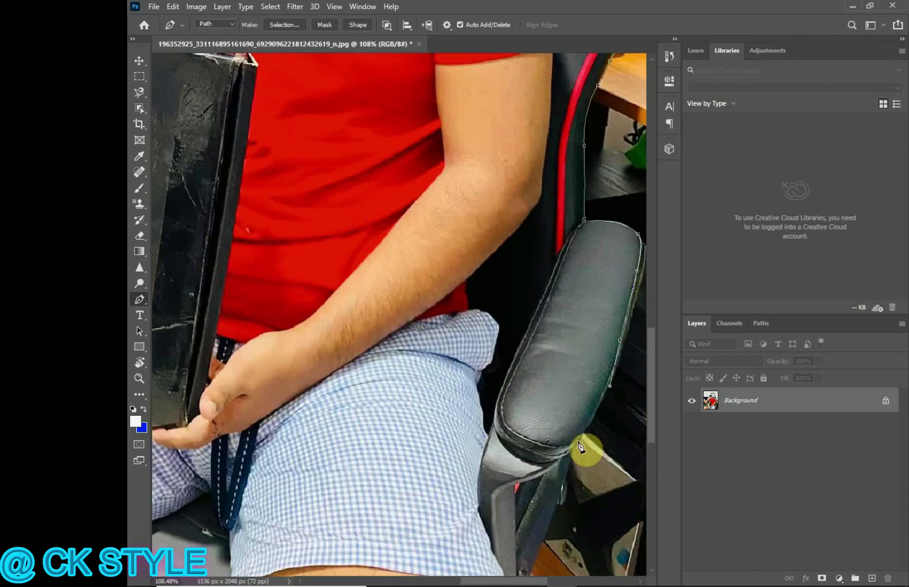
Trace the armrest's outer edge and the support beneath it with the pen path, correcting anchor points along the way.
scroll(440, 389, down, 6)
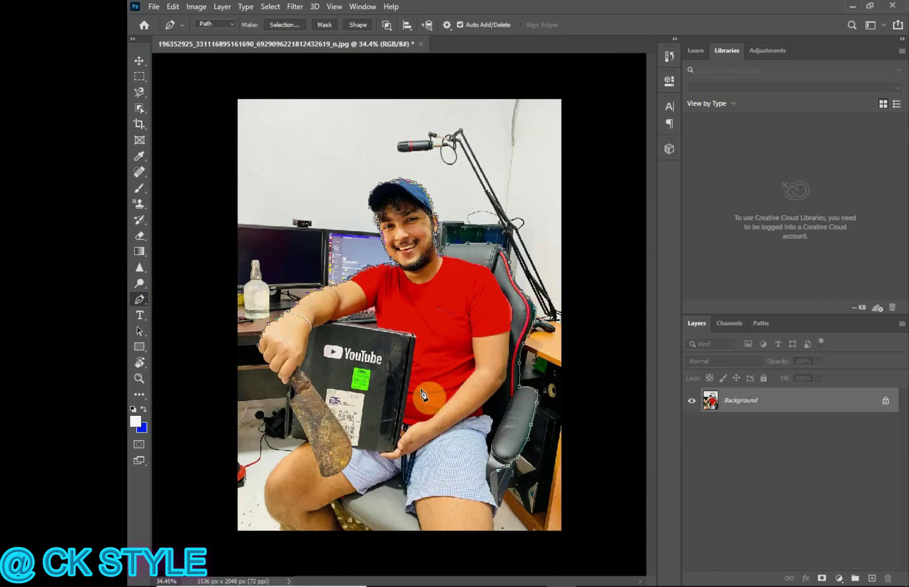
scroll(511, 468, up, 7)
right_click(522, 476)
click(581, 191)
right_click(556, 460)
click(593, 176)
scroll(471, 517, up, 2)
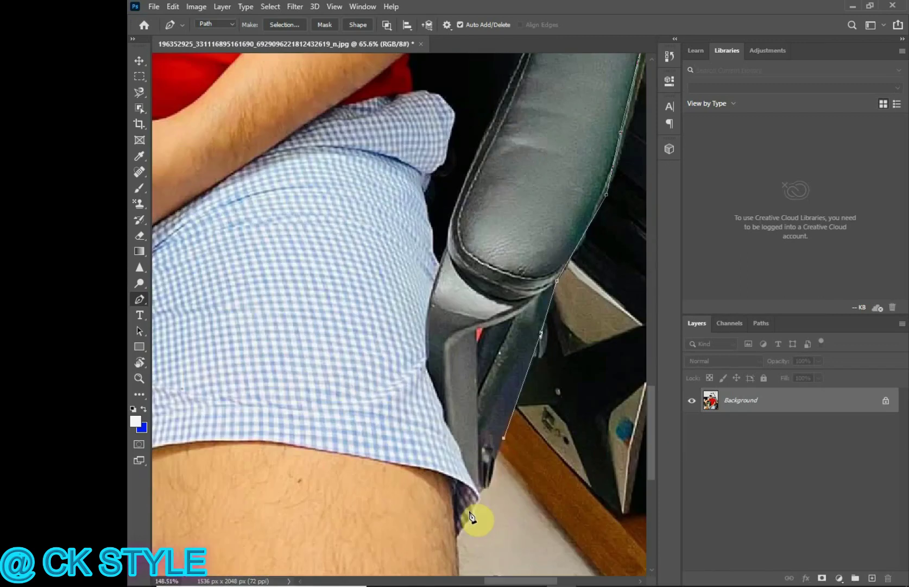
Extend the pen path down the chair support, the shorts' hem and the thigh, then along the photo's lower edge.
scroll(467, 543, down, 3)
scroll(462, 565, up, 3)
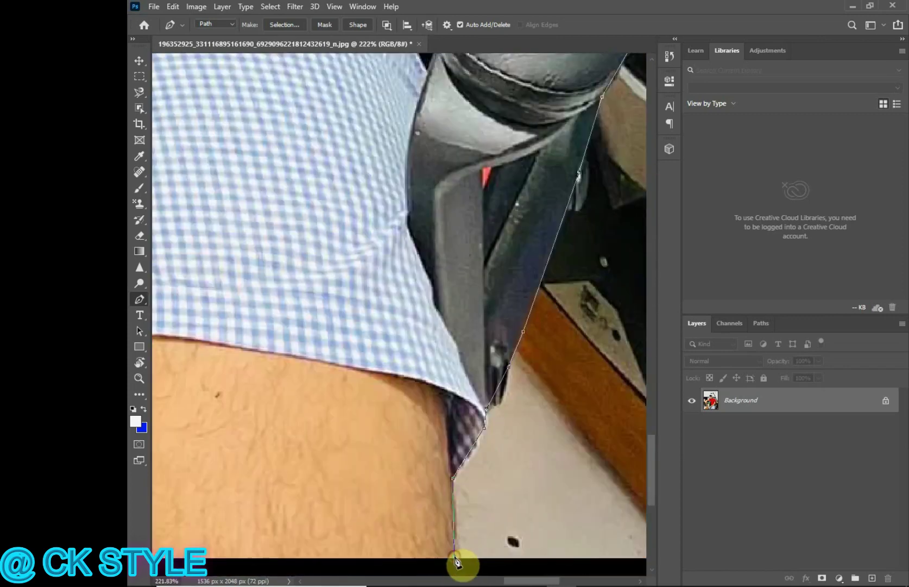
scroll(380, 570, down, 4)
scroll(277, 565, up, 3)
scroll(178, 491, down, 4)
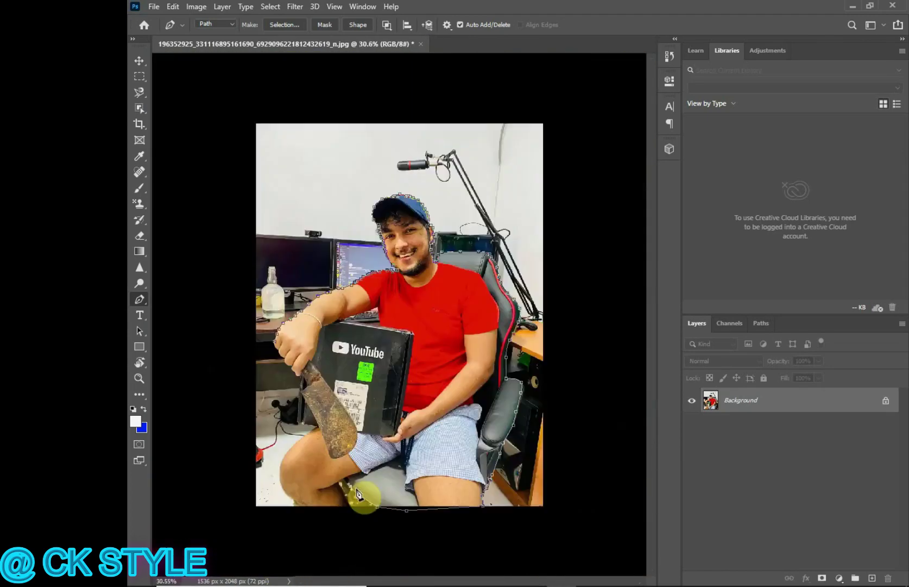
Trace the pen path along the chair seat's edge, through the gap between the legs and around the bent knee.
scroll(361, 493, up, 4)
scroll(306, 547, down, 4)
scroll(299, 543, up, 3)
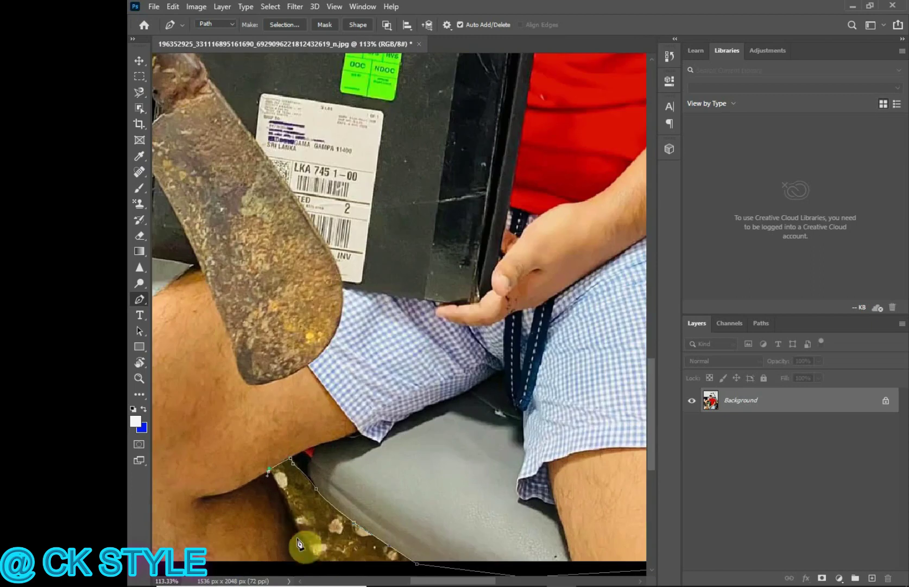
scroll(302, 538, down, 4)
scroll(308, 539, up, 3)
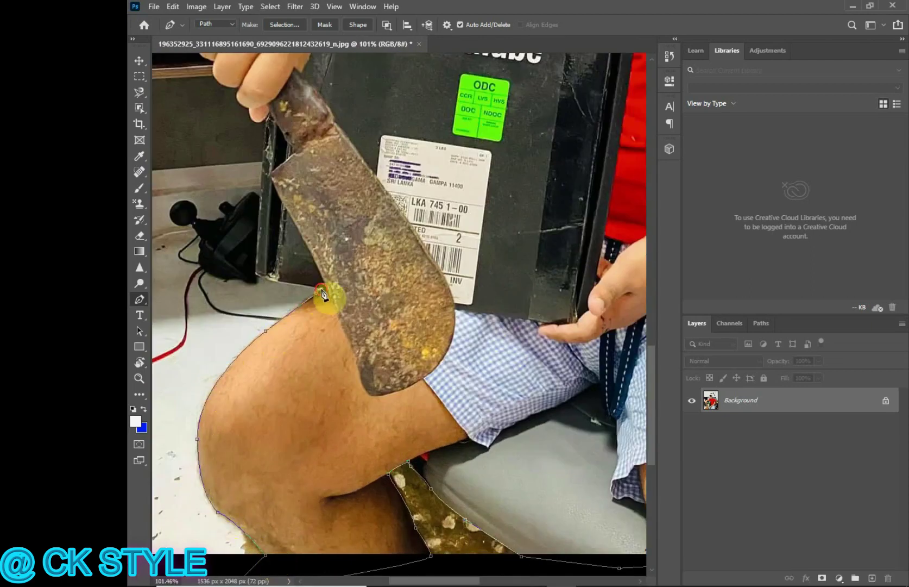
Continue the pen path from the knee around the YouTube box's outer edge up to the hand.
scroll(259, 281, down, 4)
scroll(264, 443, up, 3)
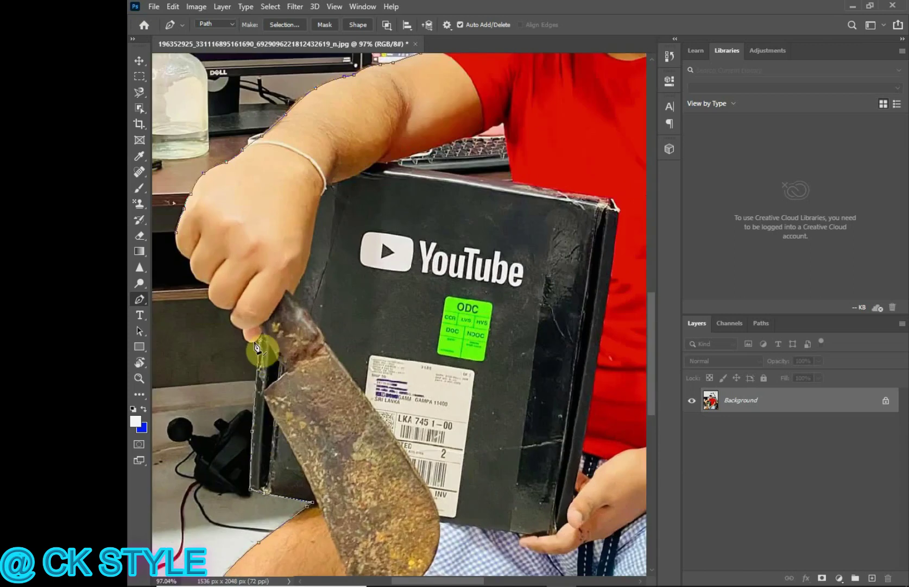
scroll(257, 346, up, 5)
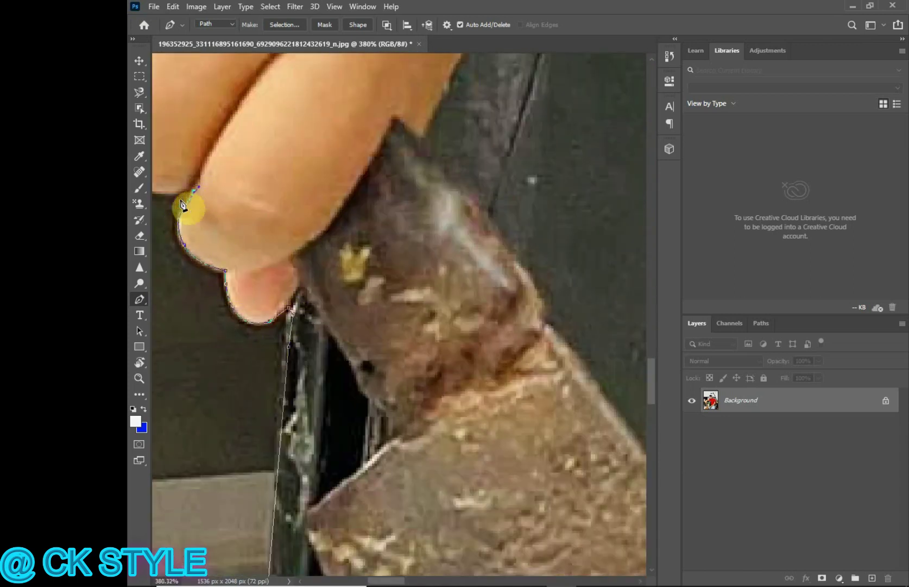
Curve the pen path around the lower fingers of the hand holding the machete.
scroll(183, 196, down, 5)
scroll(361, 335, up, 7)
drag(287, 263, 253, 222)
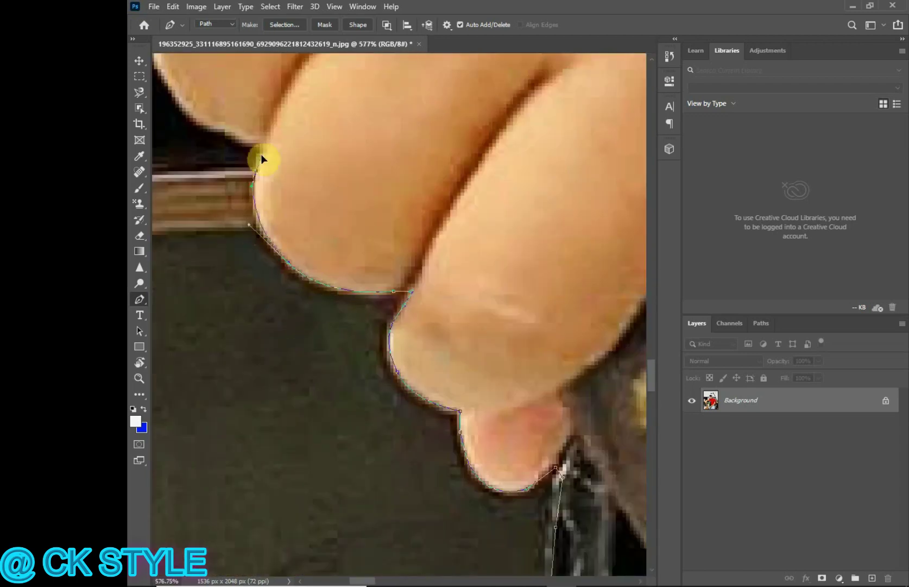
scroll(158, 68, down, 5)
scroll(211, 335, up, 6)
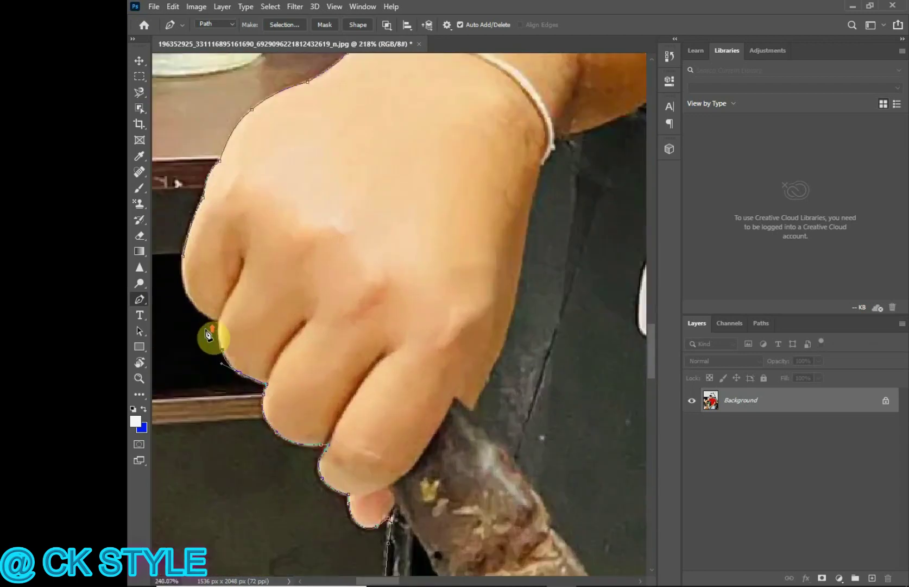
right_click(280, 435)
click(309, 88)
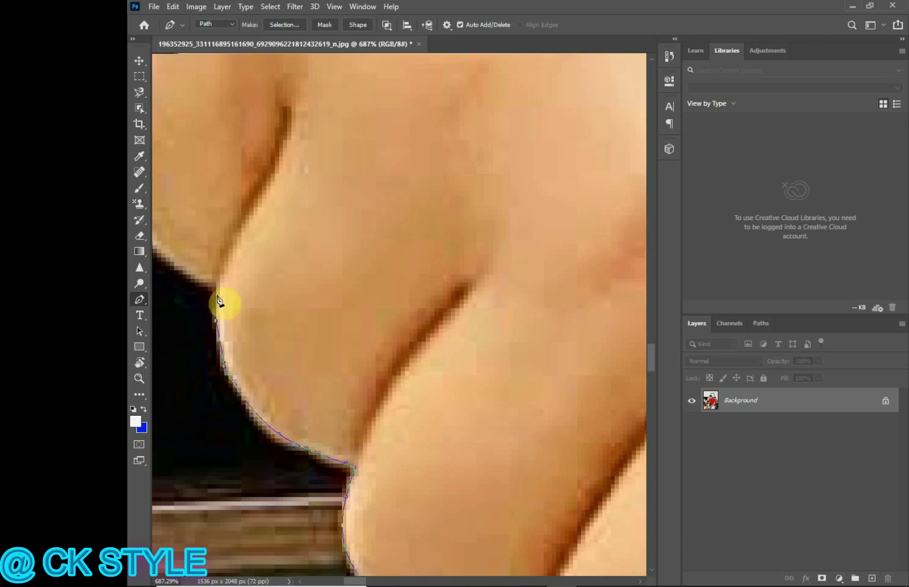
Trace the last finger of the fist and close the pen path at its starting anchor point.
click(207, 282)
scroll(207, 286, down, 5)
scroll(211, 314, up, 6)
drag(258, 239, 213, 145)
right_click(240, 127)
click(239, 145)
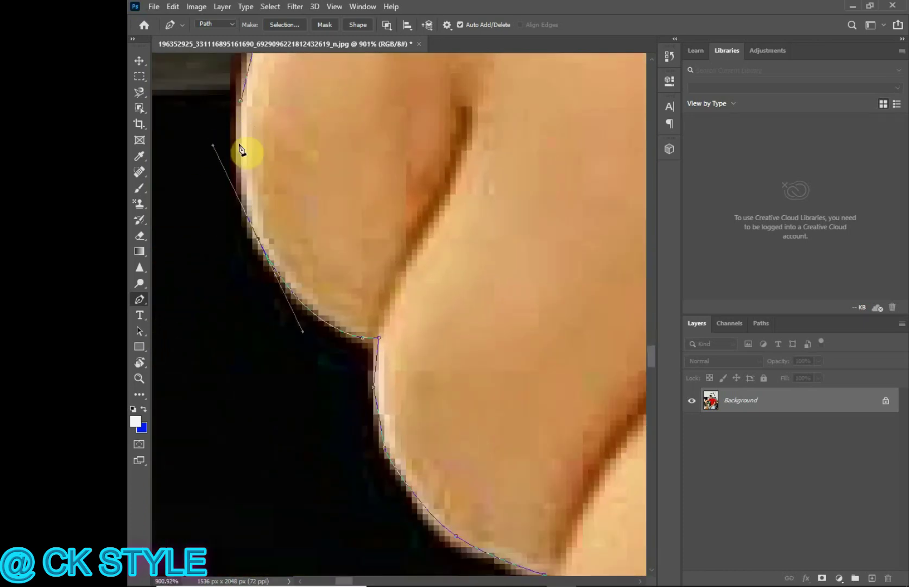
click(241, 101)
Convert the closed path to a selection and move the cut-out man into a new 2100 x 1500 px, 300 ppi document.
scroll(492, 464, down, 6)
right_click(388, 339)
click(427, 116)
click(541, 166)
click(139, 61)
mouse_move(440, 332)
mouse_down()
mouse_move(538, 76)
mouse_move(501, 29)
mouse_move(451, 347)
mouse_up()
key(ctrl+n)
click(758, 469)
click(233, 44)
drag(430, 276, 416, 335)
Outline the leftover sliver beside the armrest with the Pen tool, make it a selection and delete it.
scroll(418, 335, up, 5)
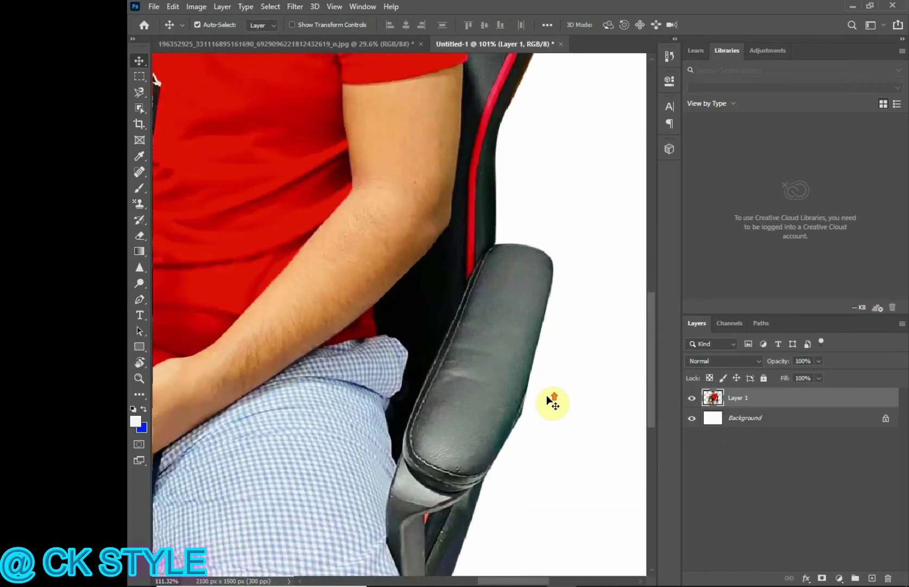
key(p)
click(511, 389)
right_click(514, 408)
click(552, 187)
click(575, 136)
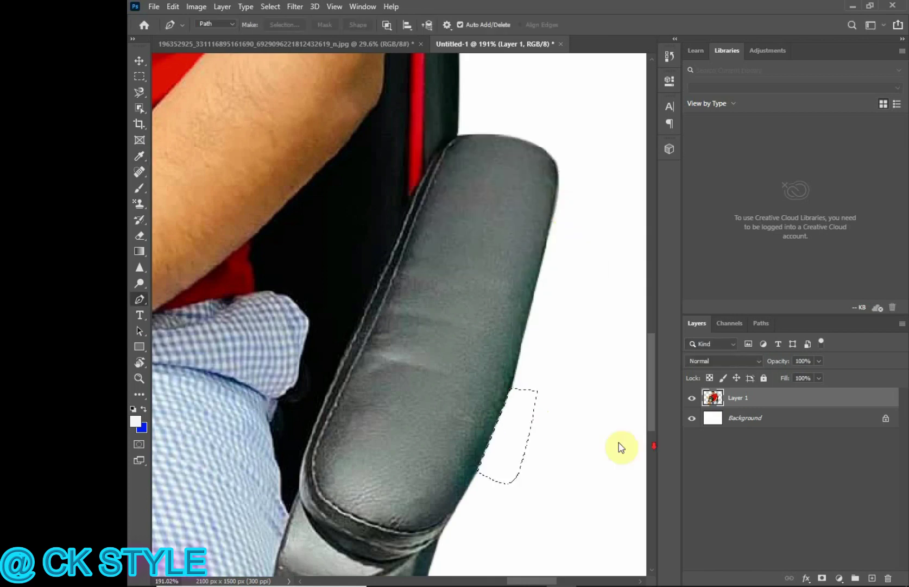
key(Delete)
Delete the work path used for the armrest cleanup and return to the layer list.
scroll(609, 343, down, 1)
click(761, 323)
drag(760, 344, 889, 577)
key(v)
scroll(451, 355, down, 1)
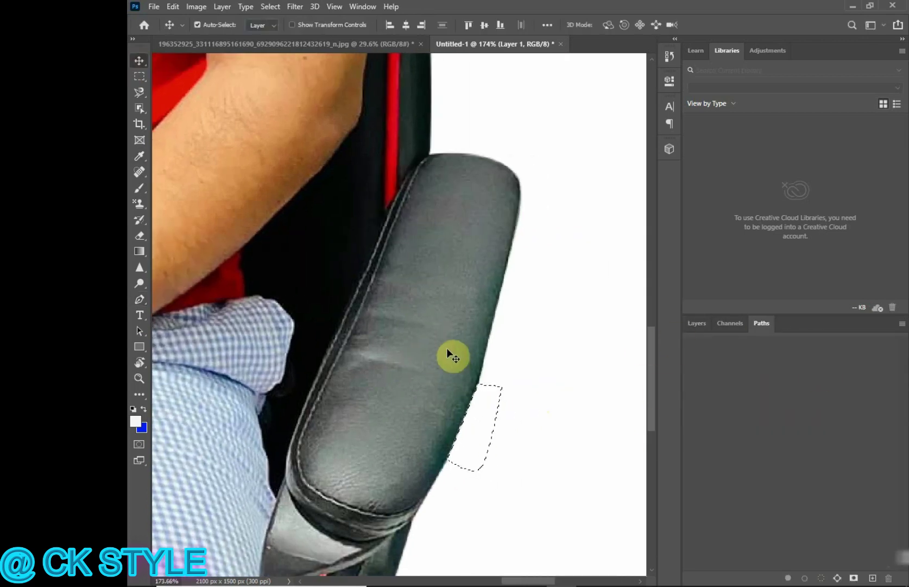
click(697, 322)
Start a pen path around the keyboard gap at the armpit and trace it along the underside of the arm.
scroll(359, 318, down, 3)
scroll(357, 317, down, 2)
scroll(348, 217, up, 4)
click(140, 299)
scroll(400, 187, up, 3)
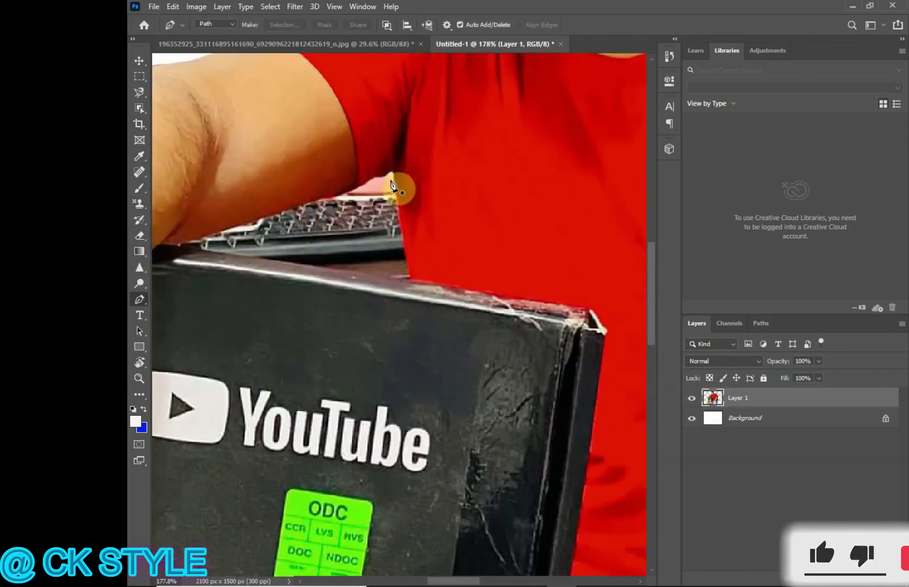
scroll(396, 182, up, 2)
click(383, 176)
scroll(397, 176, up, 2)
click(395, 167)
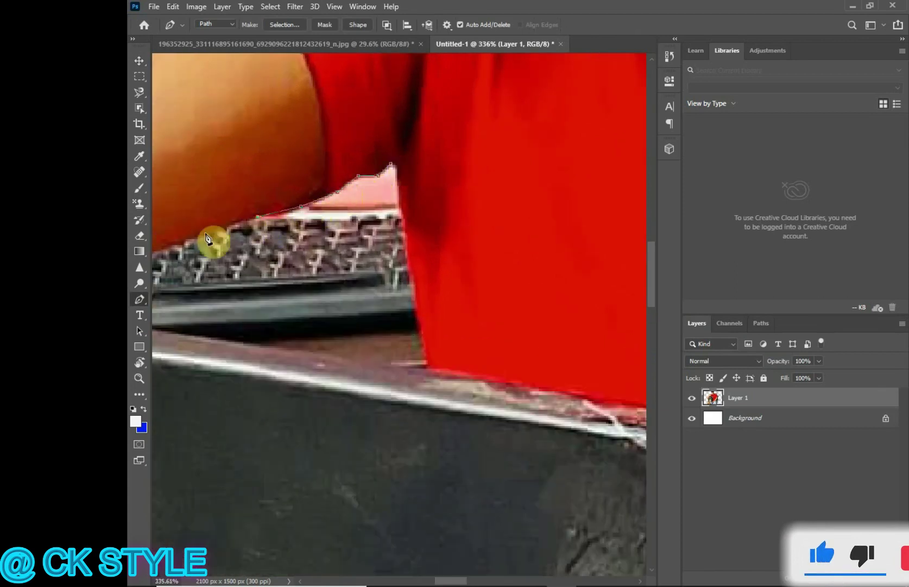
scroll(243, 224, down, 3)
scroll(179, 291, up, 3)
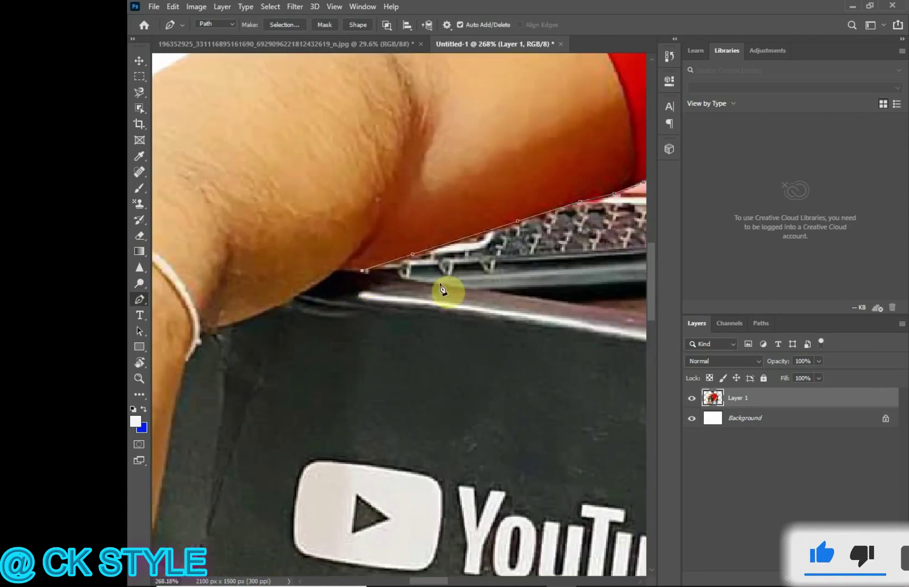
Trace the box's top edge and the shirt's side to close the pen path around the keyboard gap.
click(602, 306)
scroll(608, 315, down, 3)
scroll(400, 253, up, 3)
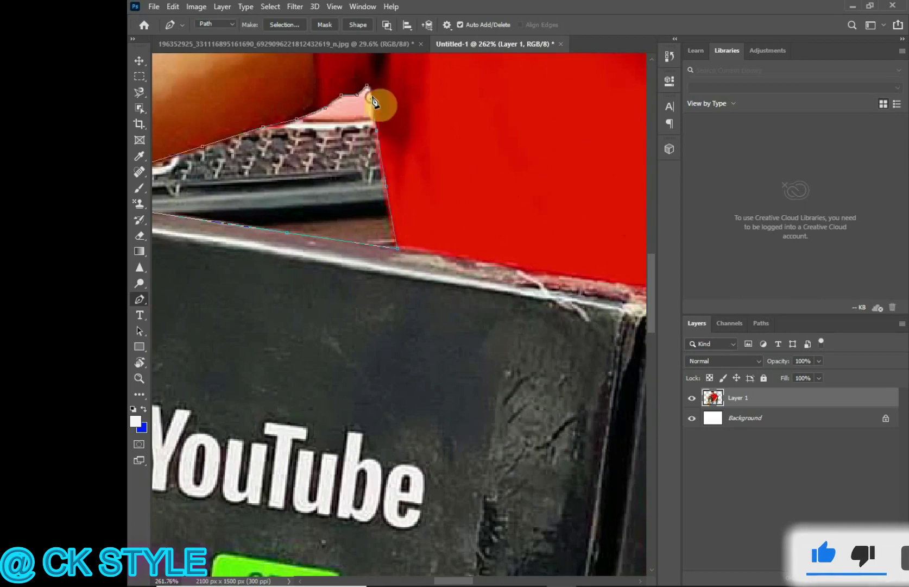
click(367, 87)
Turn the gap path into a selection, delete the keyboard background inside it and deselect.
right_click(354, 172)
click(393, 223)
key(Return)
click(141, 61)
key(Delete)
scroll(398, 246, down, 4)
scroll(429, 269, down, 2)
key(ctrl+d)
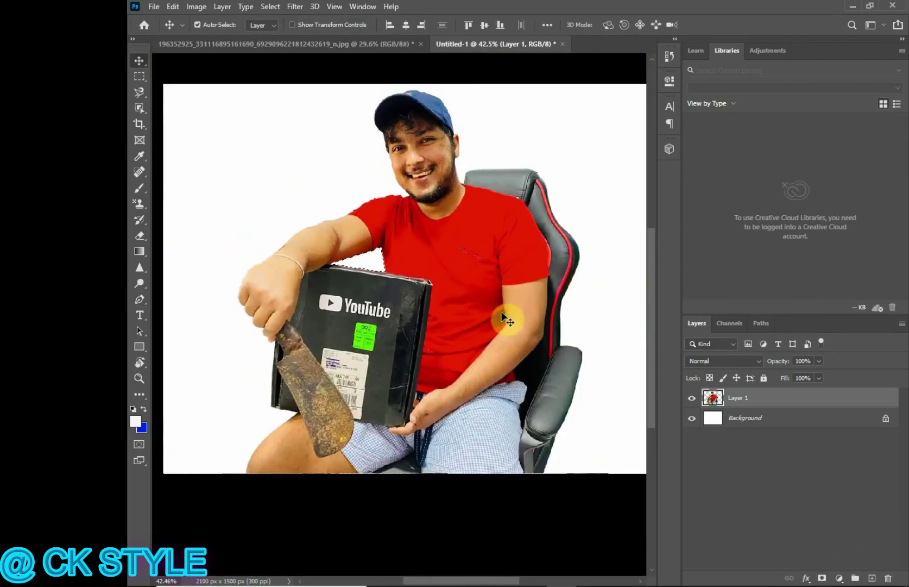
Bring the PS4 Forza Horizon 4 cover image from the Quick access files in File Explorer into Photoshop.
click(441, 575)
drag(426, 302, 445, 352)
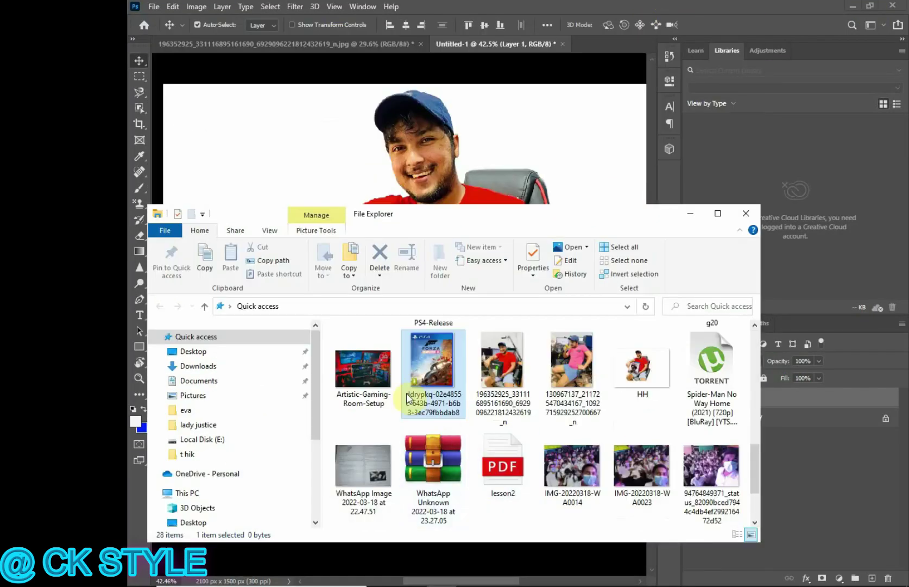
drag(406, 393, 406, 136)
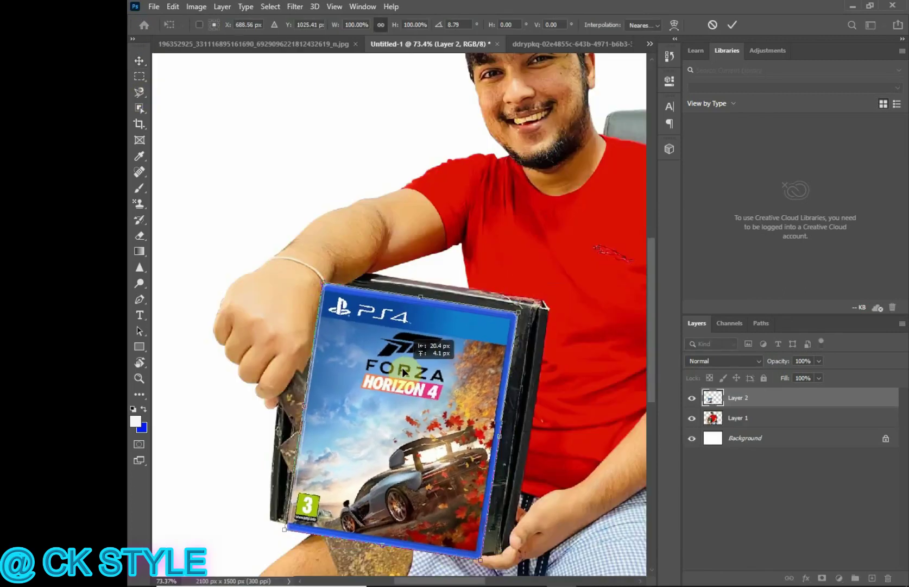
Position the Forza Horizon 4 cover over the front of the box and scale it to about 105%.
drag(403, 372, 386, 367)
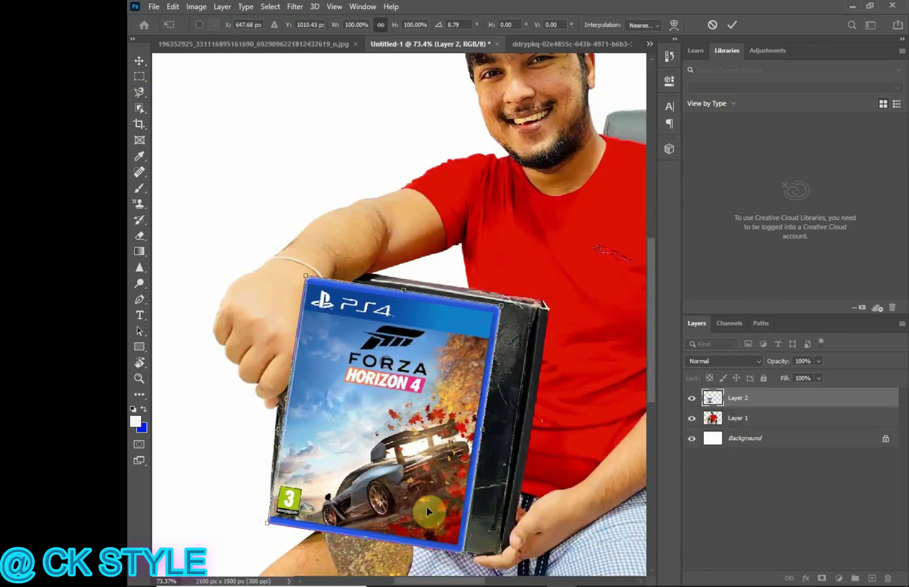
drag(367, 430, 409, 430)
drag(354, 277, 346, 259)
drag(435, 383, 435, 385)
Move the game cover off the box to the canvas's upper-left corner and apply the transform.
scroll(438, 450, down, 2)
drag(425, 439, 463, 388)
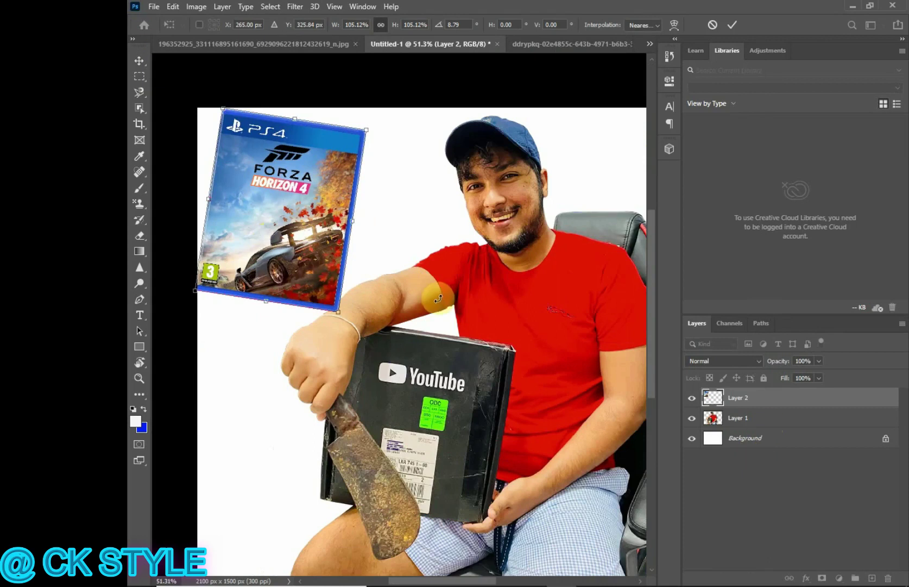
scroll(426, 531, up, 3)
scroll(445, 552, down, 4)
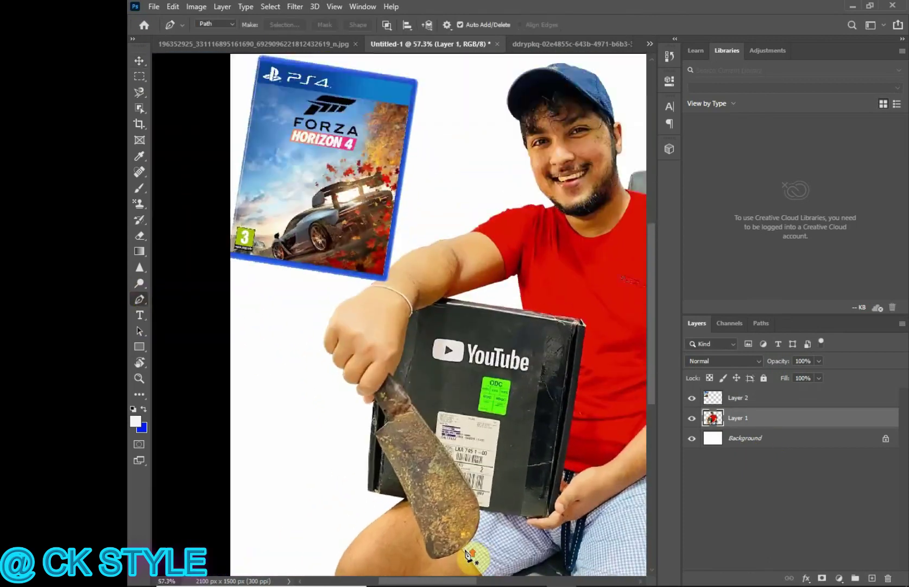
Close the path around the lower part of the machete blade, turn it into a selection and delete that area.
scroll(369, 459, up, 5)
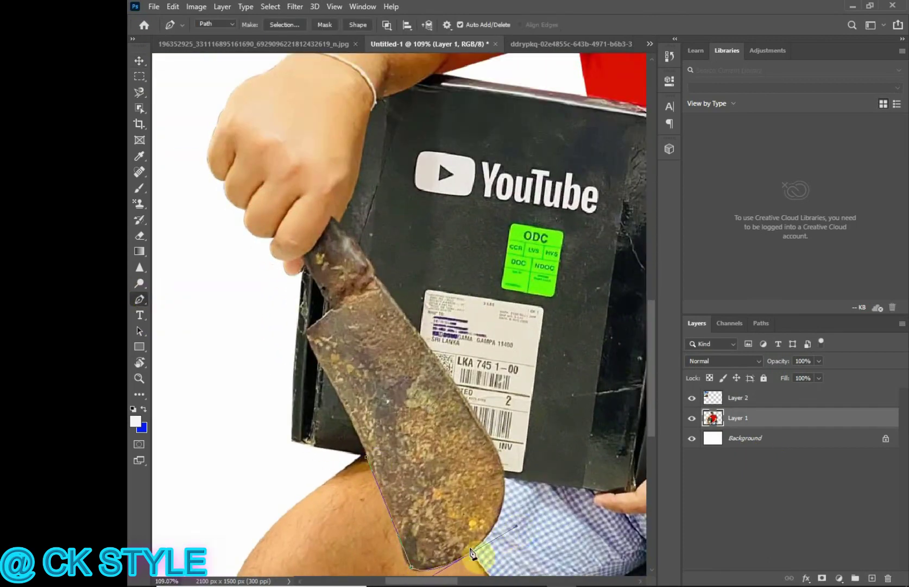
click(367, 458)
right_click(401, 489)
click(470, 267)
key(Return)
key(Delete)
Deselect and delete the work path of the removed blade tip.
click(761, 323)
key(b)
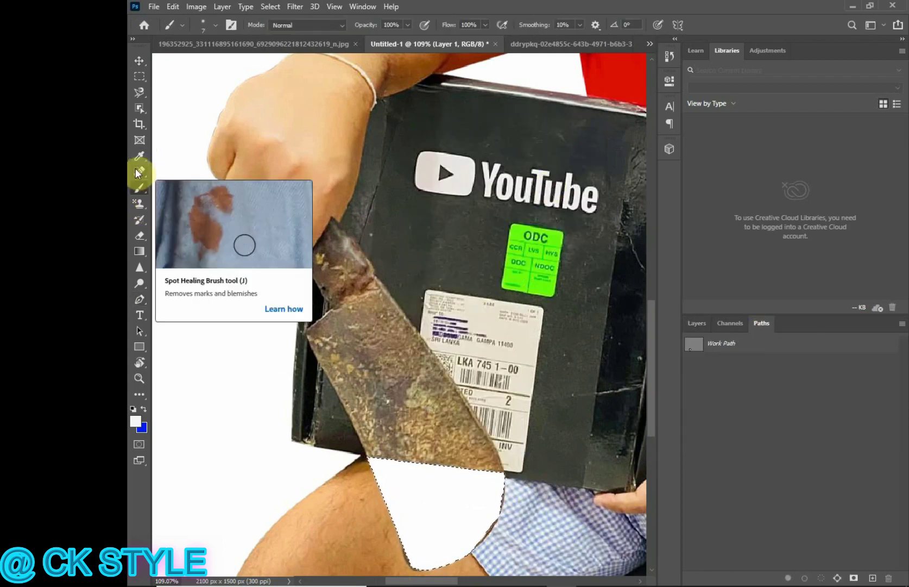
click(137, 218)
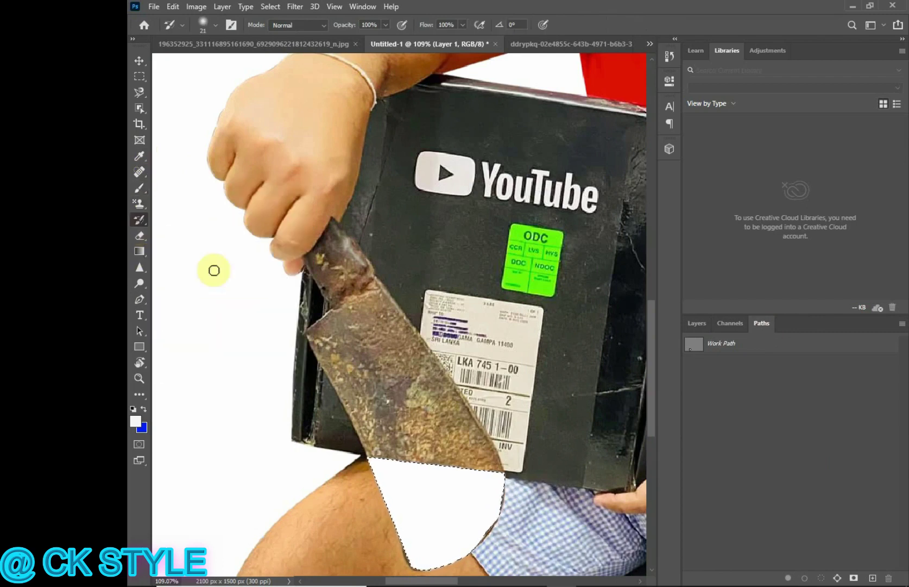
click(891, 580)
Paint over the shorts side of the white gap with the Spot Healing Brush to fill it with checked fabric.
click(139, 173)
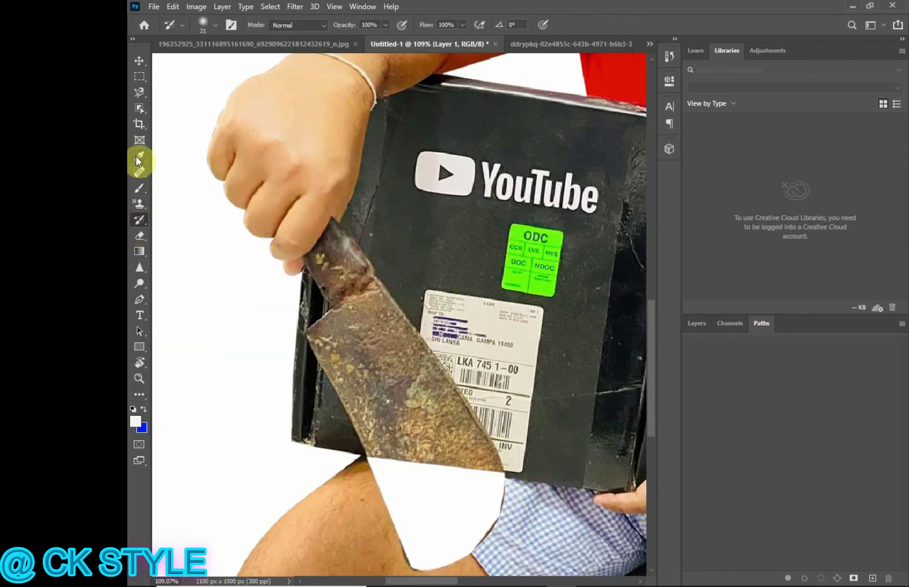
drag(498, 512, 466, 517)
scroll(459, 497, down, 2)
scroll(481, 527, up, 5)
mouse_move(506, 440)
mouse_down()
mouse_move(470, 505)
mouse_move(339, 356)
mouse_up()
drag(338, 355, 383, 420)
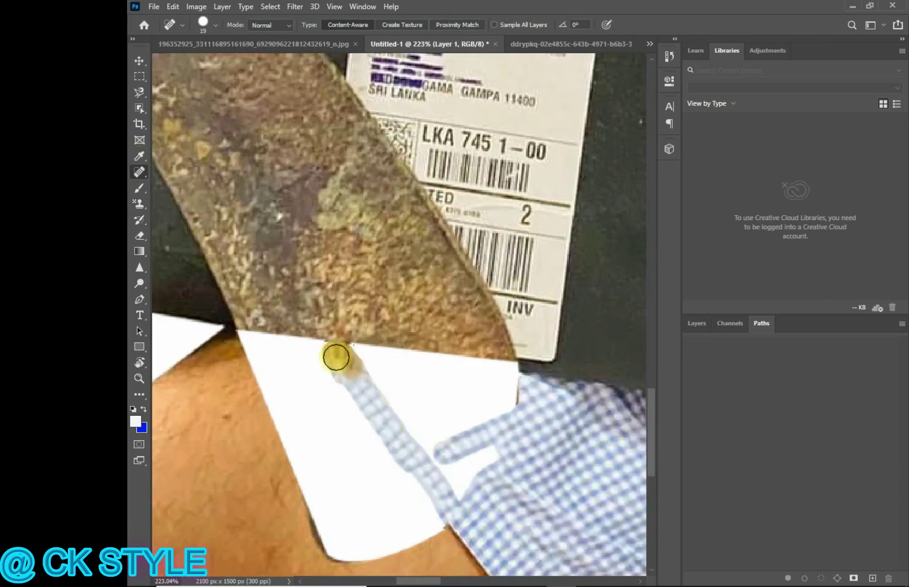
mouse_move(334, 348)
mouse_down()
mouse_move(477, 473)
mouse_move(449, 385)
mouse_move(369, 351)
mouse_move(337, 350)
mouse_up()
Draw a path around the shorts part of the gap below the box and turn it into a selection.
key(p)
click(306, 336)
click(445, 523)
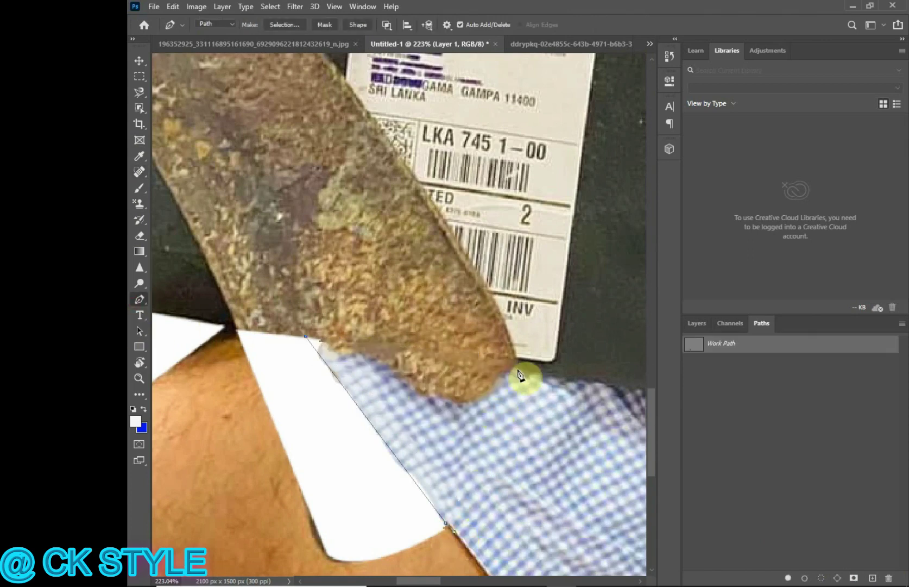
click(515, 371)
right_click(516, 371)
click(444, 150)
click(579, 139)
click(697, 324)
Heal the remaining blade residue and rough fabric inside the selection with the Spot Healing Brush and deselect.
click(139, 172)
mouse_move(414, 378)
mouse_down()
mouse_move(485, 398)
mouse_move(446, 456)
mouse_move(446, 471)
mouse_up()
mouse_move(353, 361)
mouse_down()
mouse_move(290, 345)
mouse_move(441, 491)
mouse_up()
drag(430, 393, 430, 393)
drag(492, 387, 492, 387)
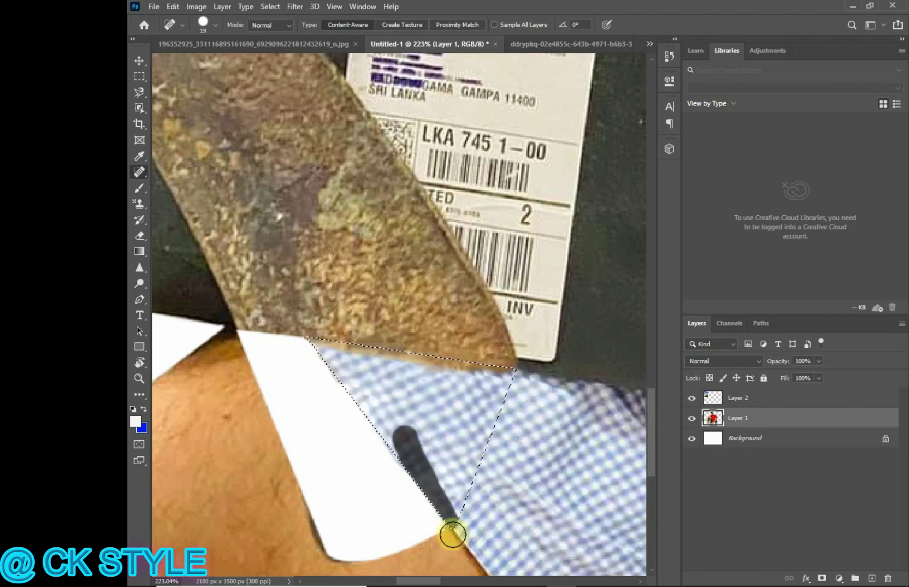
key(ctrl+d)
Delete the work path around the repaired shorts area.
scroll(533, 416, down, 2)
click(761, 324)
click(761, 344)
click(888, 578)
click(464, 225)
Trace the remaining white gap on the thigh with a path, following the shorts' edge, and turn it into a selection.
click(139, 299)
click(323, 350)
click(375, 358)
right_click(398, 526)
click(473, 504)
click(414, 527)
click(389, 514)
click(324, 351)
right_click(349, 399)
click(436, 177)
key(Return)
click(705, 322)
Enlarge the Spot Healing Brush to 38 px and fill the selected thigh gap with skin texture.
click(140, 171)
click(215, 26)
drag(160, 61, 169, 61)
drag(340, 363, 410, 488)
drag(344, 394, 392, 503)
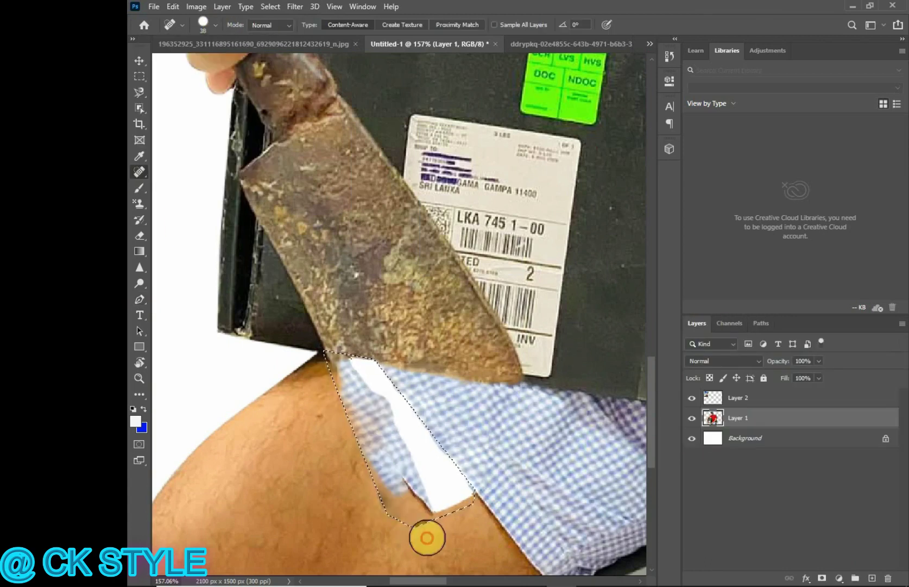
mouse_move(446, 479)
mouse_down()
mouse_move(381, 360)
mouse_move(353, 384)
mouse_move(385, 413)
mouse_up()
drag(356, 319, 402, 426)
Delete the work path around the repaired thigh and deselect.
click(764, 324)
click(770, 344)
click(850, 578)
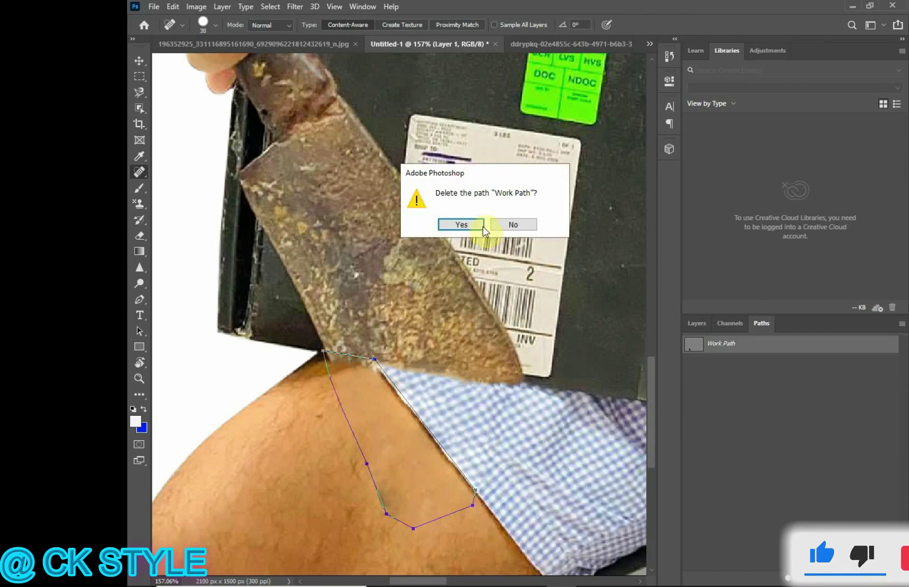
click(463, 224)
key(ctrl+d)
Move the Forza Horizon 4 cover on Layer 2 over the front of the YouTube box.
scroll(444, 274, down, 12)
scroll(282, 326, up, 5)
scroll(269, 323, down, 5)
key(v)
click(697, 324)
click(738, 398)
drag(236, 239, 367, 318)
scroll(367, 317, up, 4)
mouse_move(427, 277)
mouse_down()
mouse_move(364, 357)
mouse_move(373, 360)
mouse_move(436, 284)
mouse_up()
Fine-tune the game cover's fit to the box front with Free Transform and apply it.
key(ctrl+t)
drag(398, 356, 401, 356)
drag(280, 282, 276, 277)
scroll(348, 368, up, 4)
key(Return)
Lower the cover's opacity to 23% and cut away its corner overlapping the forearm using a pen-path selection.
scroll(277, 293, up, 3)
click(819, 362)
drag(827, 374, 777, 377)
key(p)
scroll(280, 261, up, 9)
click(282, 251)
scroll(281, 253, up, 3)
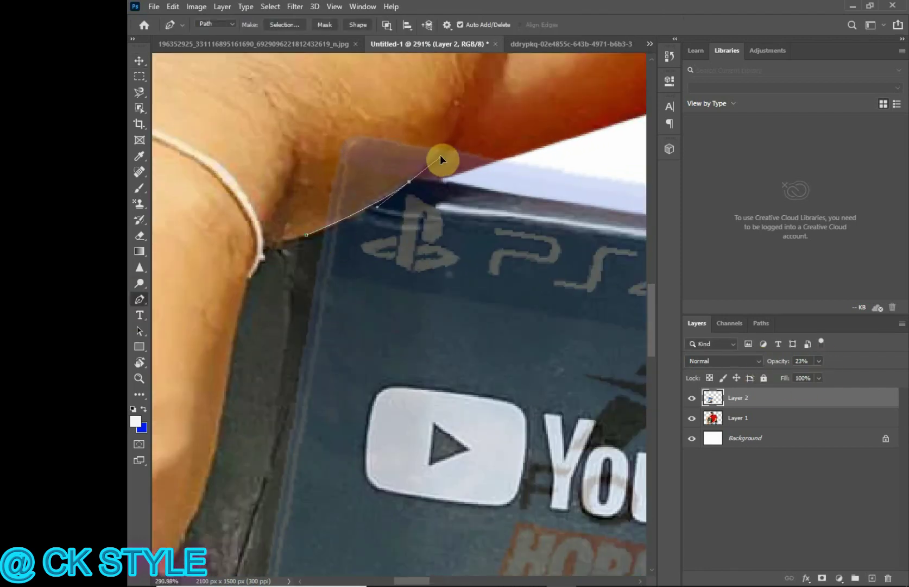
click(450, 113)
click(300, 113)
click(306, 235)
right_click(340, 192)
click(370, 244)
Restore the game cover's opacity to 100% and deselect.
scroll(416, 289, down, 8)
click(819, 361)
drag(819, 373, 868, 375)
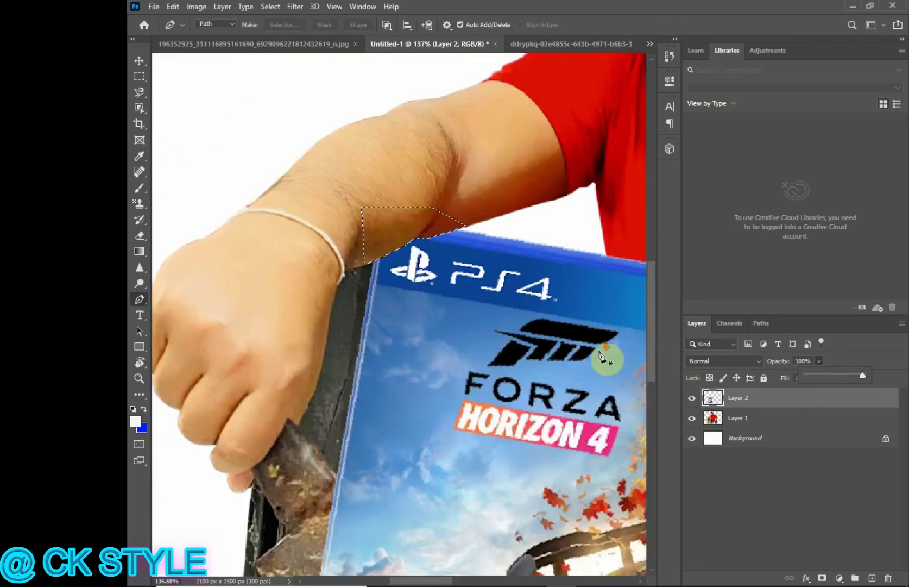
scroll(600, 357, down, 12)
scroll(593, 389, up, 1)
key(ctrl+d)
Delete the work path drawn at the forearm.
scroll(542, 459, up, 3)
click(761, 323)
click(761, 344)
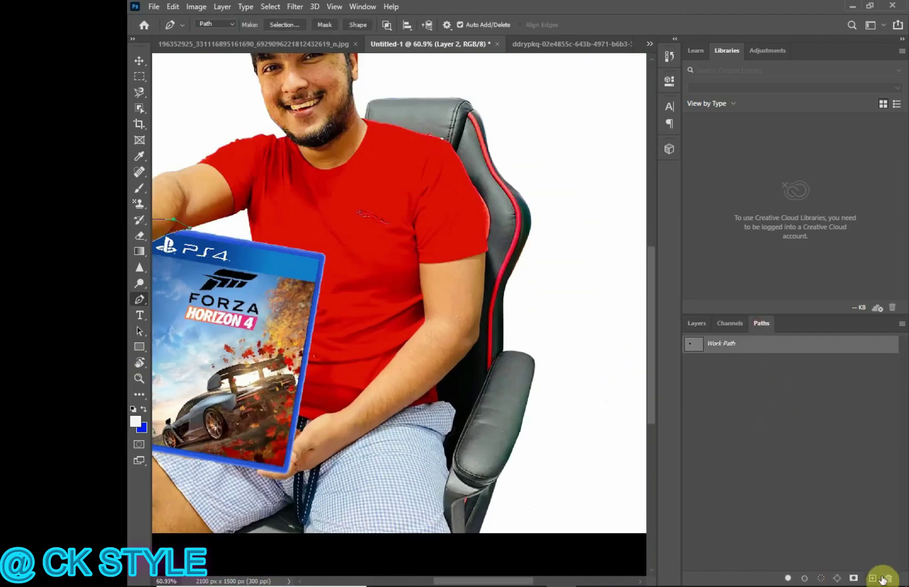
click(888, 578)
Start a path along the wrist and bracelet edge toward the game cover's upper-left corner.
scroll(153, 334, up, 4)
scroll(296, 324, up, 9)
click(334, 346)
click(339, 321)
click(350, 303)
click(362, 301)
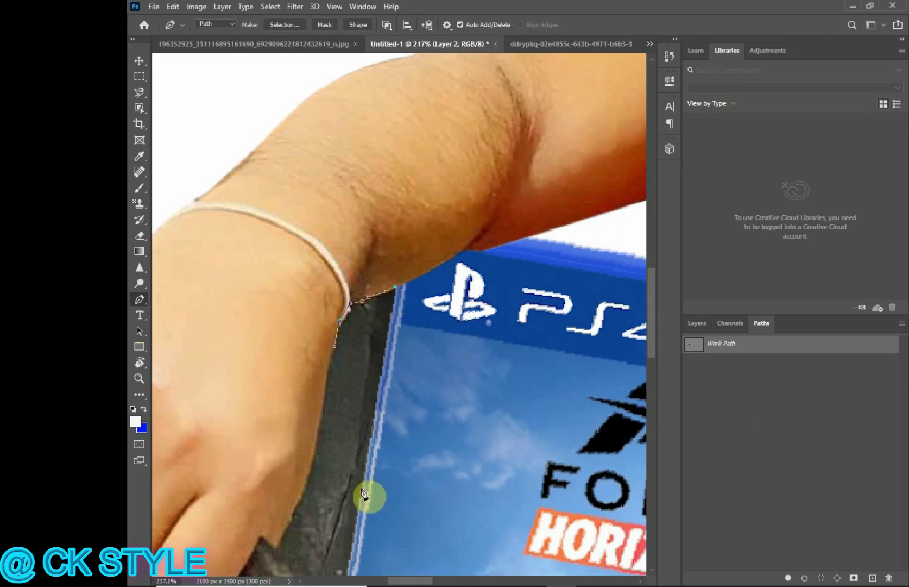
Continue the path down the cover's edge, around the leftover box and blade, and back along the fingers to close it.
scroll(356, 547, down, 10)
scroll(258, 421, up, 7)
click(272, 331)
click(257, 419)
click(252, 427)
click(201, 422)
click(173, 386)
click(182, 301)
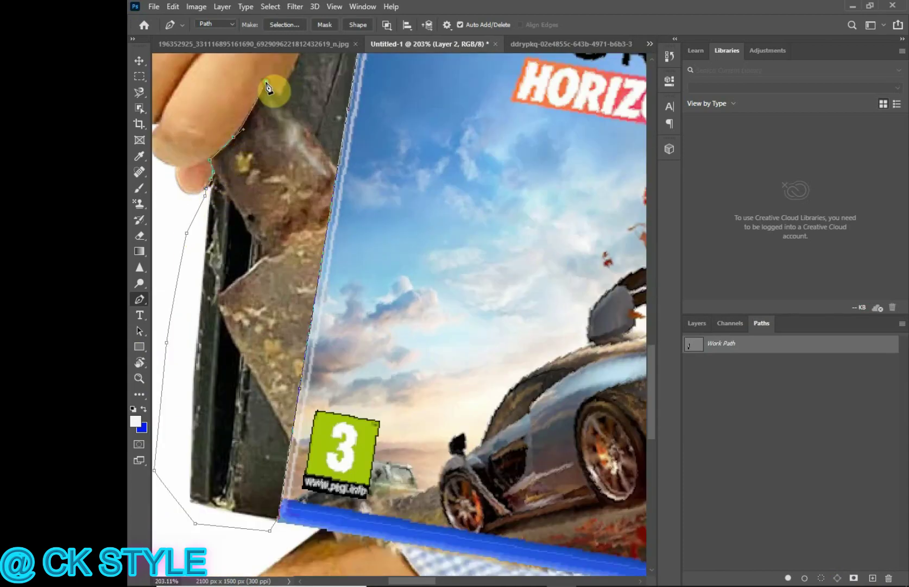
scroll(266, 84, down, 9)
scroll(250, 462, up, 9)
Turn the path into a selection, delete the leftover box and blade from Layer 1 and deselect.
right_click(296, 283)
click(345, 96)
click(595, 148)
scroll(437, 285, down, 3)
click(140, 61)
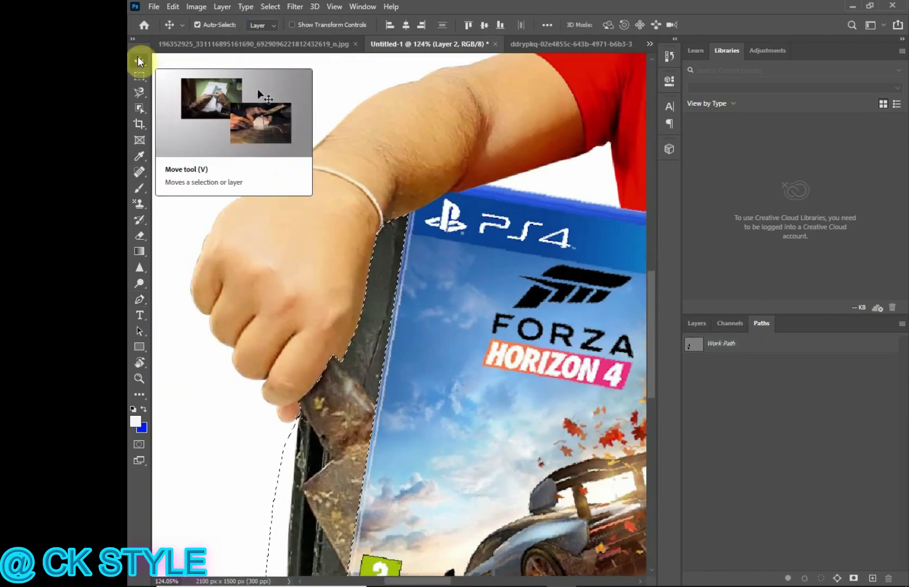
click(697, 323)
drag(368, 306, 359, 270)
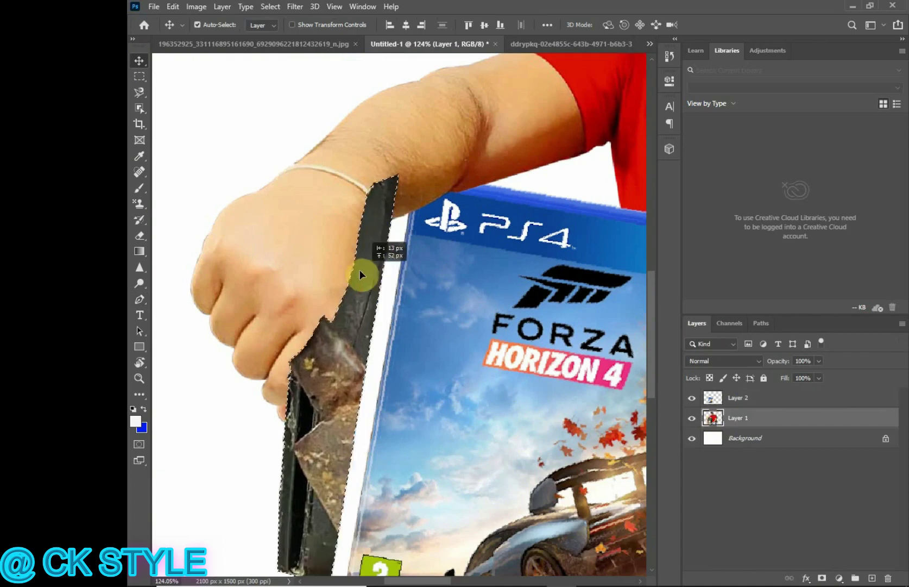
key(Delete)
key(ctrl+d)
Set up a soft 66 px brush at 24% opacity with black as the foreground colour.
scroll(383, 293, down, 6)
scroll(337, 407, up, 5)
click(140, 187)
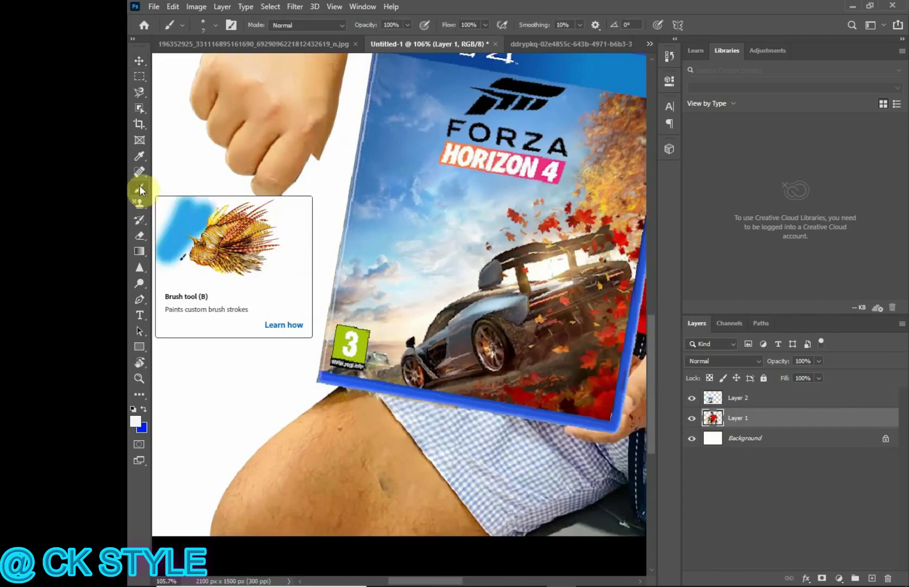
click(216, 25)
drag(196, 65, 222, 64)
click(408, 25)
drag(410, 38, 365, 39)
click(136, 421)
click(503, 271)
click(789, 115)
Paint a soft black shadow on Layer 1 along the game cover's lower edge, across the thigh and shorts.
mouse_move(614, 435)
mouse_down()
mouse_move(350, 396)
mouse_move(611, 436)
mouse_up()
drag(351, 400, 614, 435)
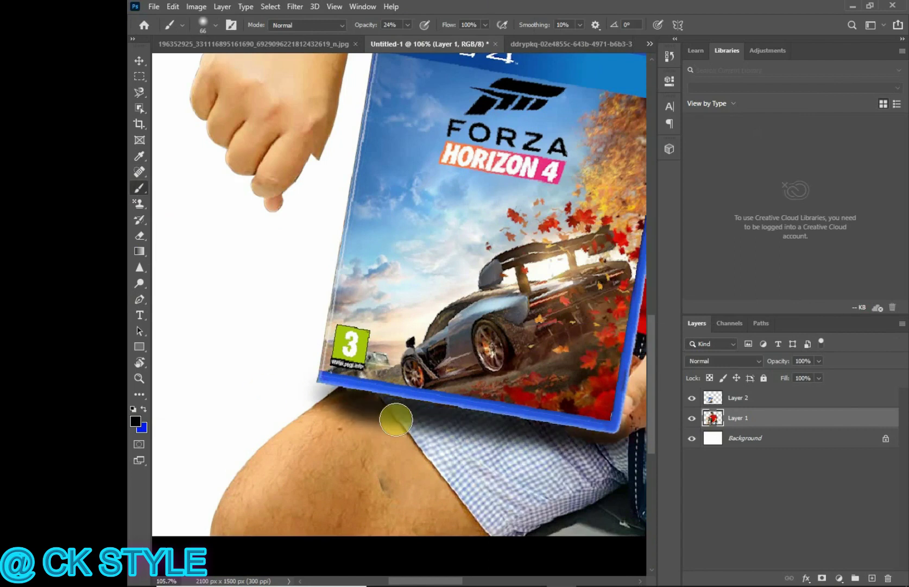
drag(396, 419, 625, 439)
Set the game cover layer's opacity to 13% to reveal the hand underneath.
scroll(574, 457, down, 6)
scroll(534, 463, up, 2)
click(761, 398)
click(819, 361)
drag(823, 375, 770, 376)
scroll(332, 489, up, 6)
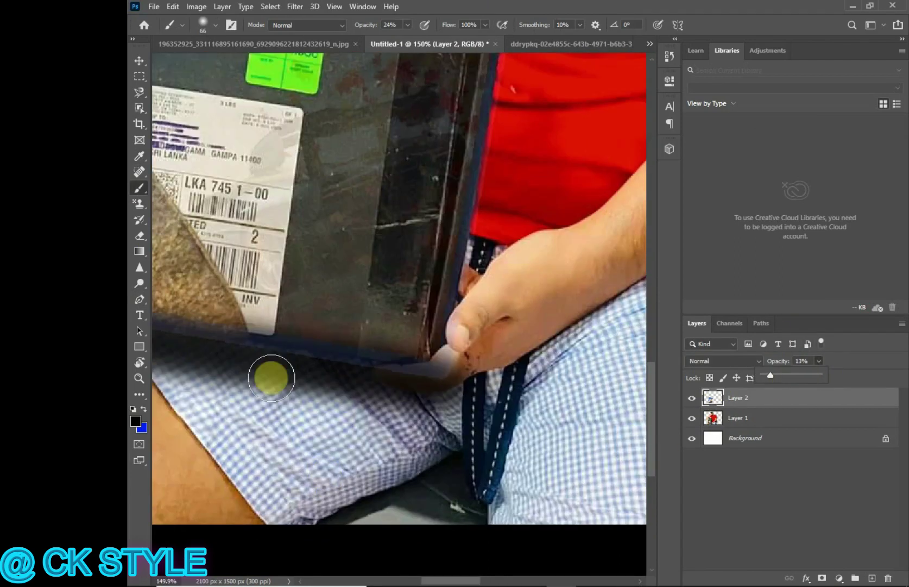
Draw a closed path around the fingertips holding the cover's lower-right corner.
click(140, 299)
scroll(456, 317, up, 2)
click(456, 302)
drag(444, 362, 461, 392)
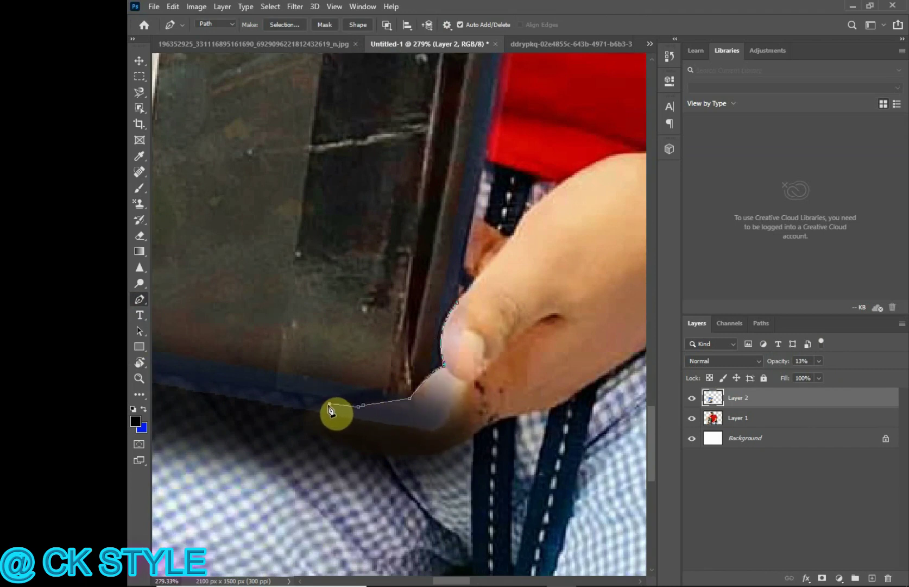
click(457, 301)
Turn the fingertip path into a selection and delete that part of the game cover.
right_click(468, 383)
click(506, 161)
click(571, 160)
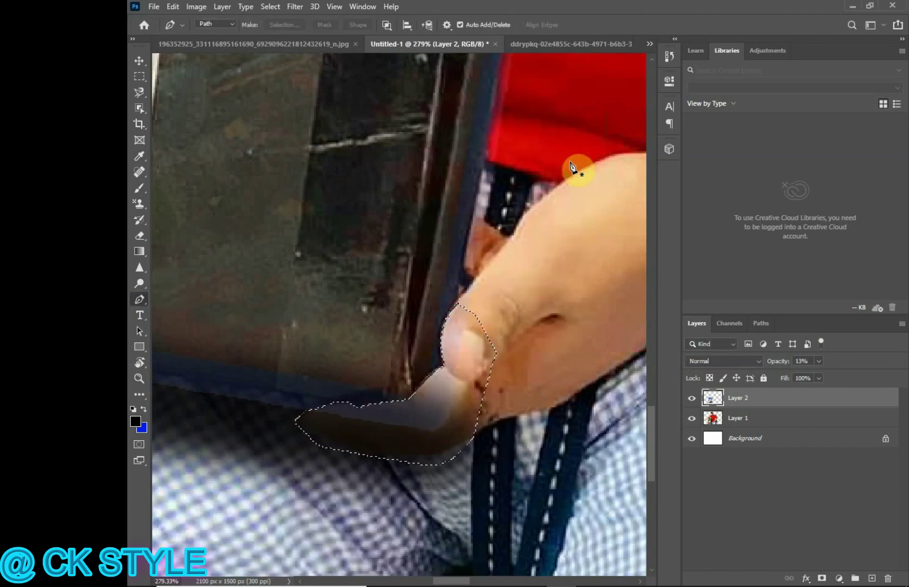
key(v)
key(Delete)
Restore the game cover's opacity to 100% and delete the fingertip work path.
drag(819, 362, 870, 375)
scroll(341, 409, down, 8)
scroll(380, 410, down, 4)
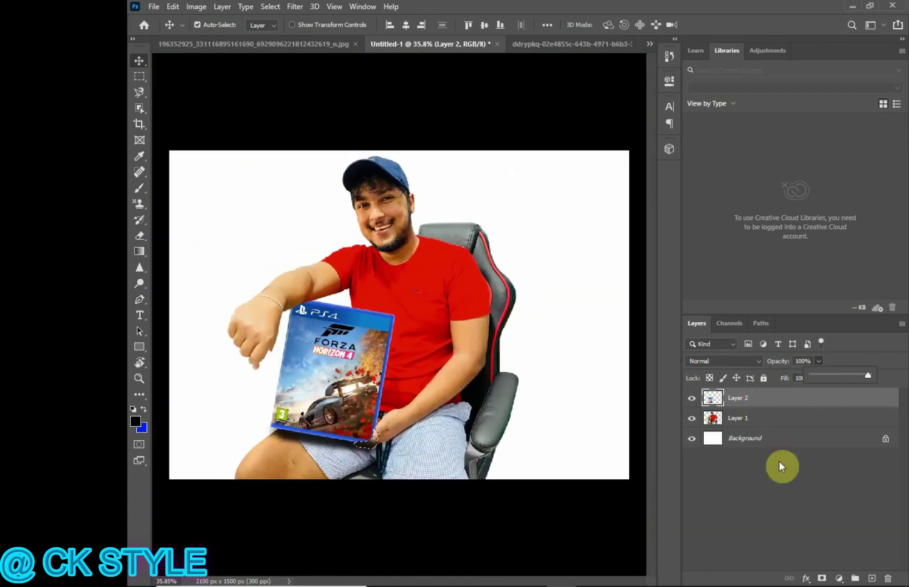
click(761, 323)
click(889, 577)
click(462, 225)
Clean up the blemish on the man's knee in his layer with the Spot Healing Brush.
scroll(375, 432, up, 2)
scroll(266, 416, down, 2)
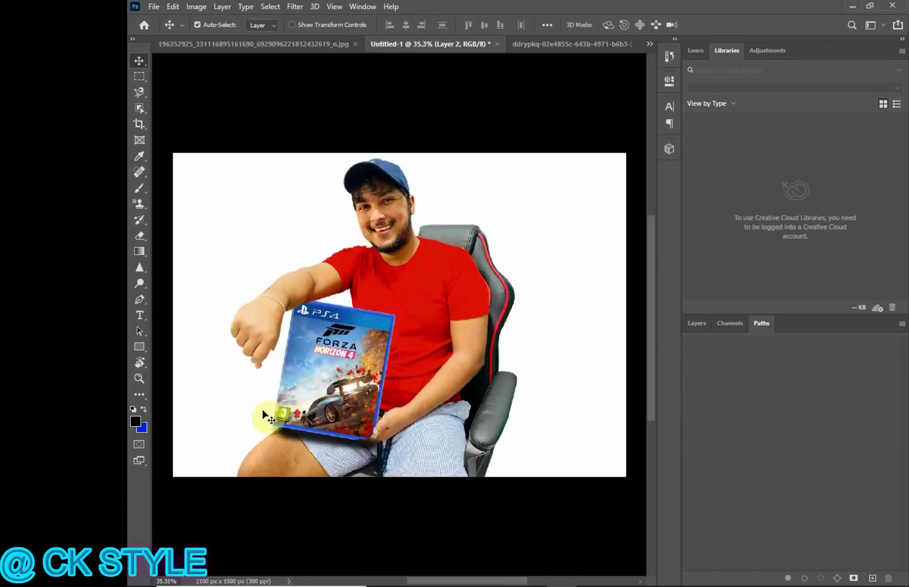
scroll(264, 416, up, 3)
click(139, 171)
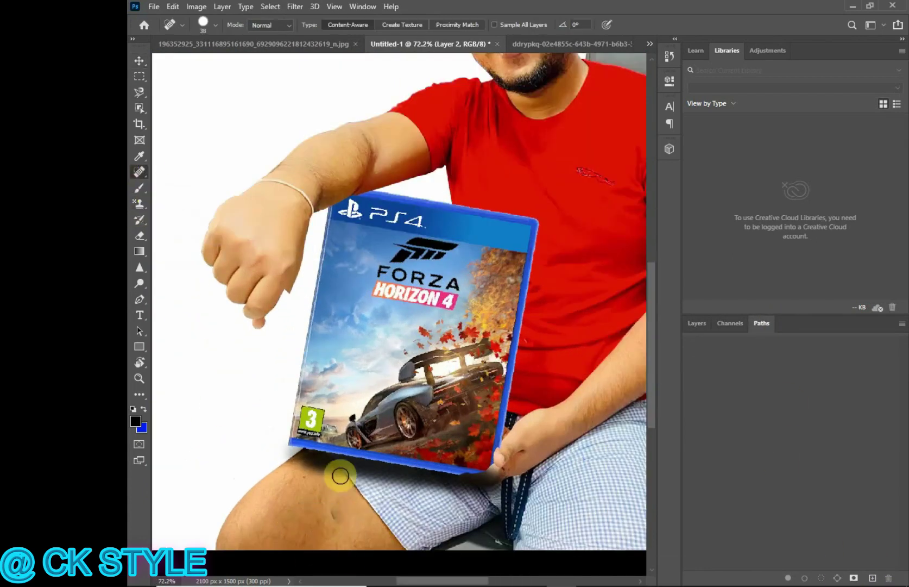
scroll(341, 475, down, 2)
click(697, 324)
click(738, 421)
drag(349, 510, 333, 486)
scroll(334, 487, down, 3)
click(732, 402)
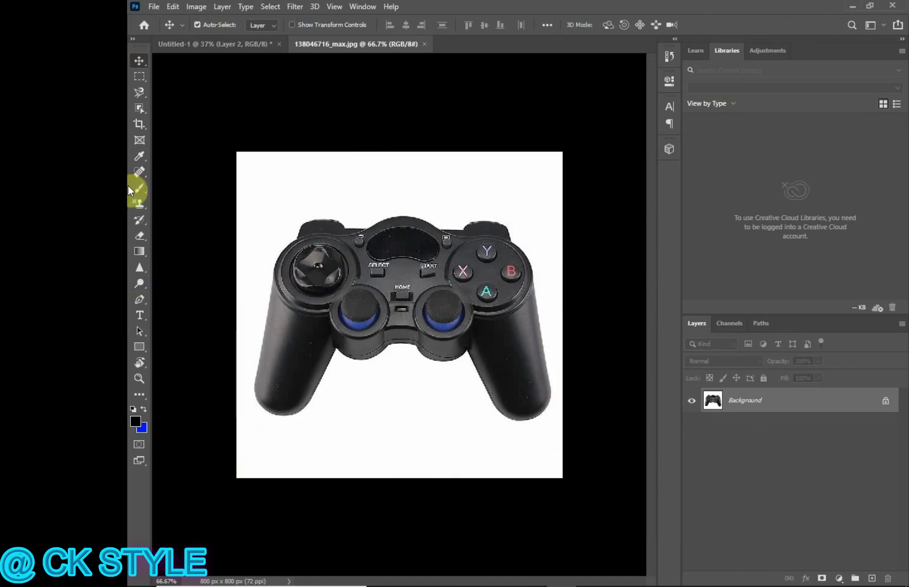
Select the game controller in 138046716_max.jpg with the Object Selection tool and move it into the Untitled-1 composition.
click(139, 108)
drag(248, 175, 556, 455)
key(ctrl+0)
click(139, 61)
drag(261, 271, 271, 338)
Scale the controller to about 48%, rotate it about 128°, and place it under the man's fist.
key(ctrl+t)
drag(369, 291, 275, 443)
drag(280, 370, 242, 442)
drag(237, 519, 244, 417)
drag(248, 356, 245, 392)
Set the controller layer's opacity to 53% to reveal the fingers underneath.
click(819, 361)
drag(823, 376, 793, 378)
scroll(252, 378, up, 10)
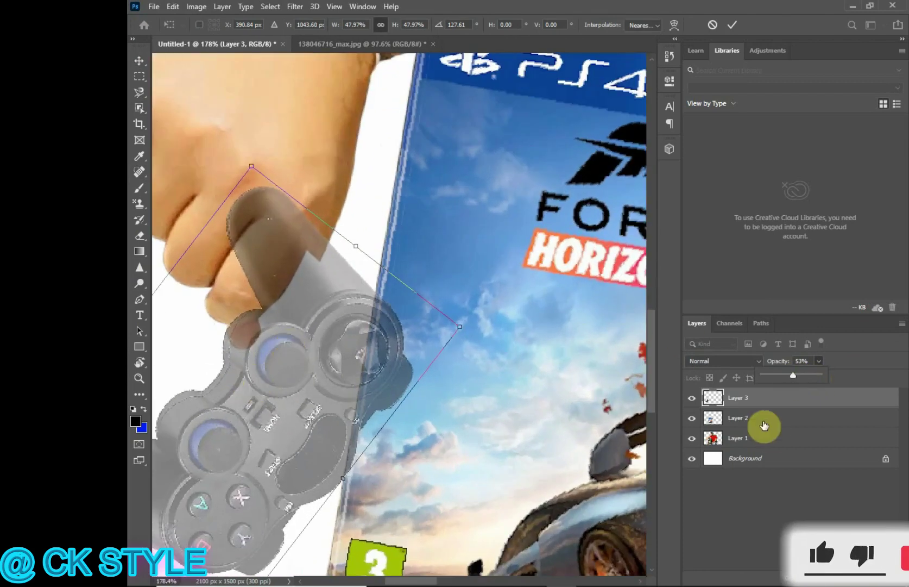
Draw a path with the Pen tool around the fingers where the controller overlaps them.
click(140, 299)
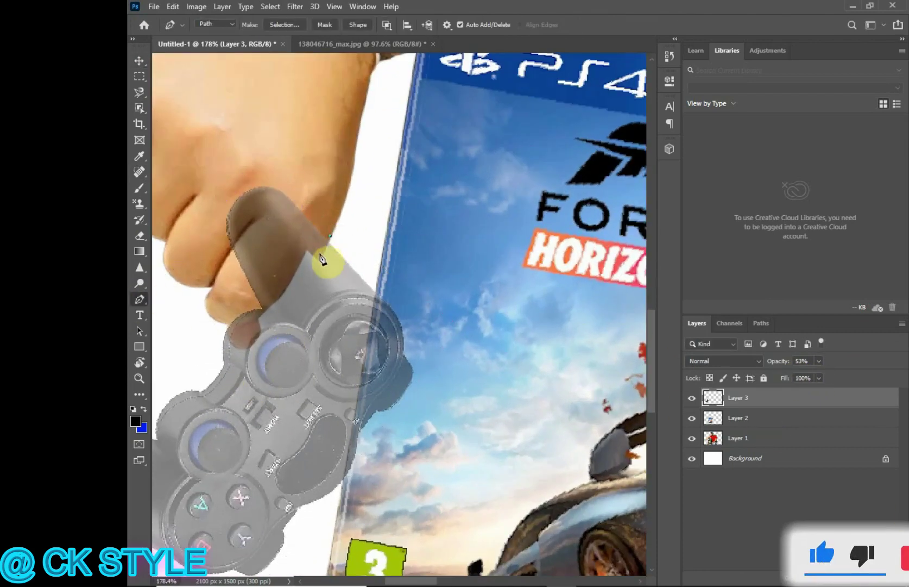
scroll(260, 314, up, 3)
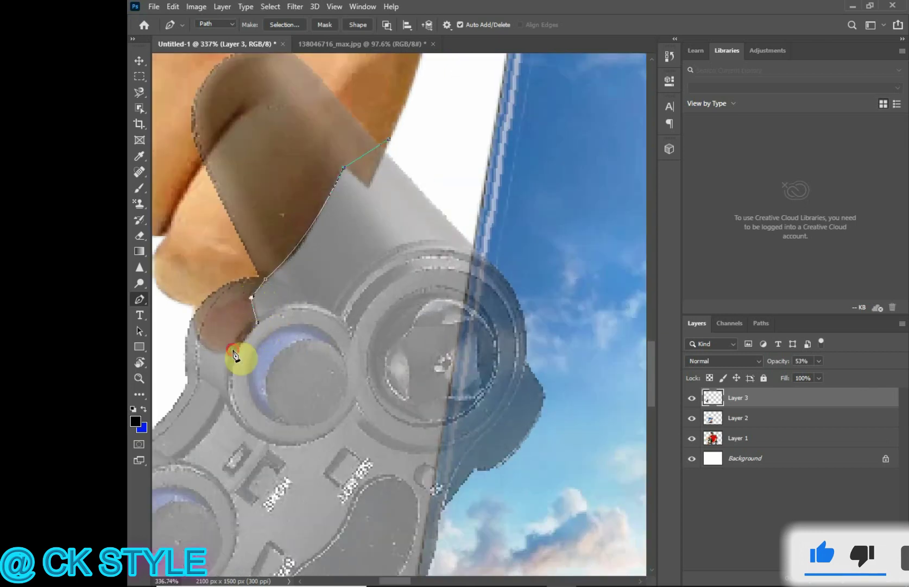
click(233, 348)
drag(198, 339, 186, 315)
click(192, 303)
click(184, 192)
scroll(251, 270, down, 3)
click(210, 181)
click(219, 158)
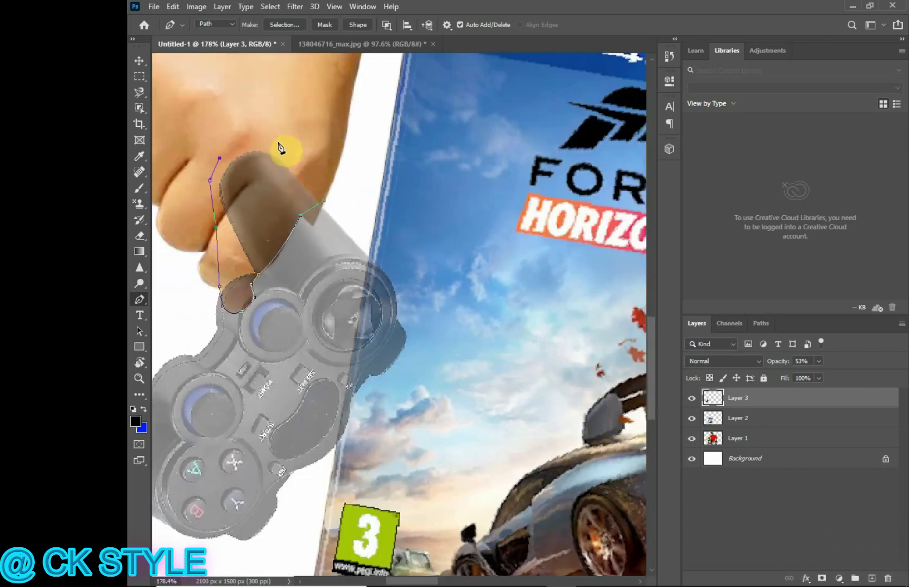
Turn the finger path into a selection and delete that part of the controller.
right_click(222, 183)
click(262, 234)
click(540, 184)
key(Delete)
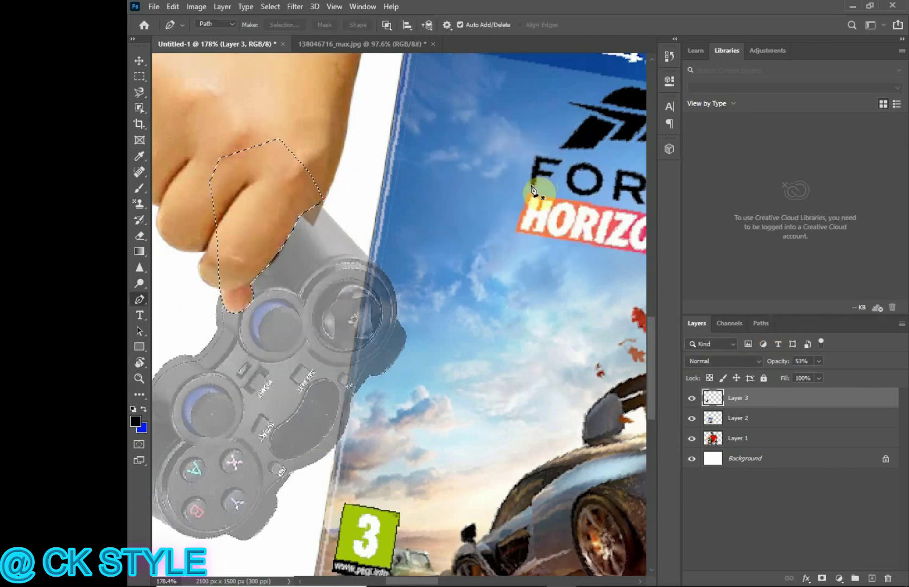
Clear the finger selection and restore the controller layer's opacity to 100%.
click(761, 323)
click(837, 578)
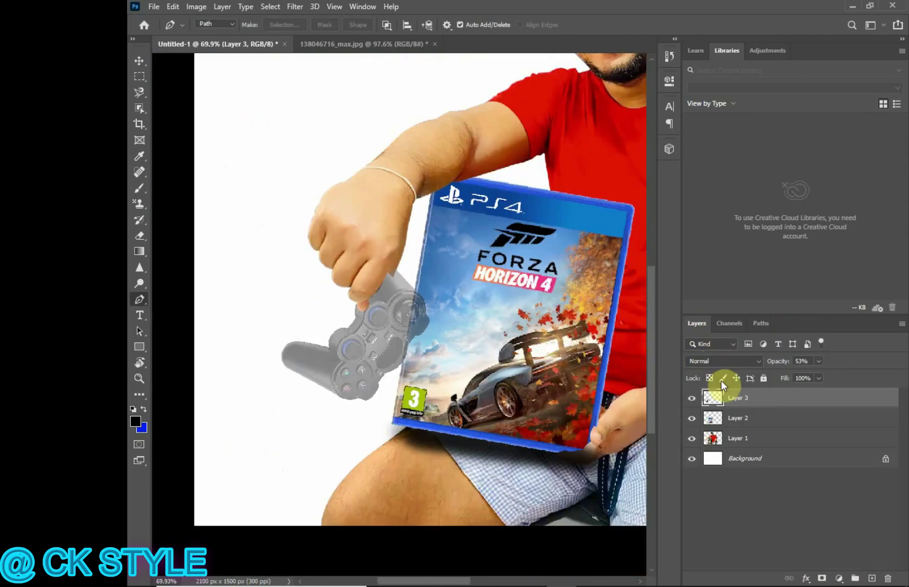
click(818, 361)
drag(814, 375, 845, 375)
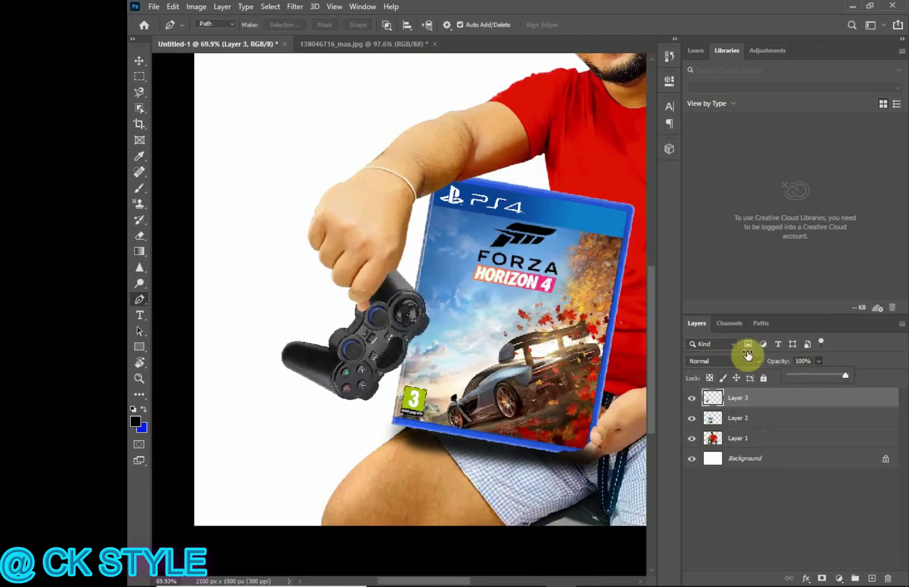
Outline the leftover controller area around the lowest fingertip with a path, convert it to a selection, and delete it.
scroll(399, 315, down, 3)
right_click(801, 576)
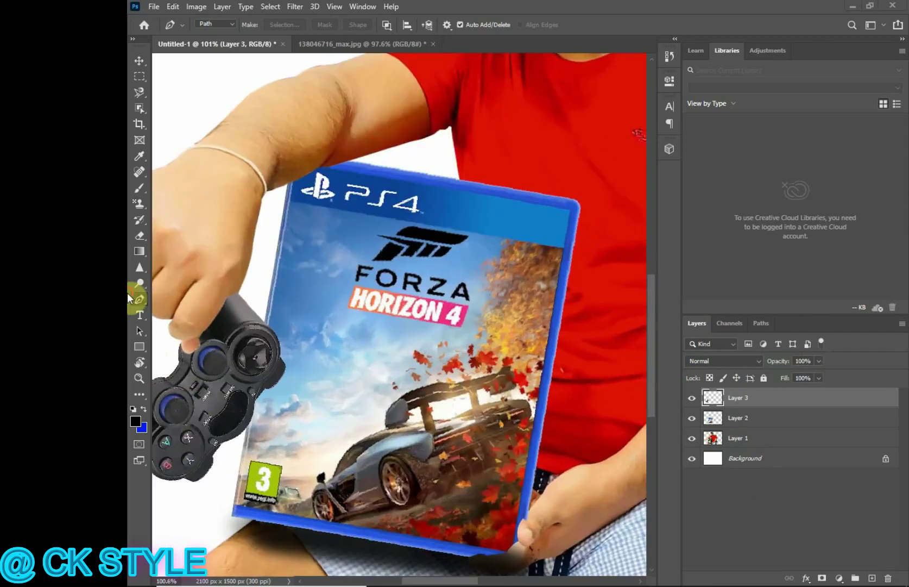
drag(128, 300, 184, 304)
click(333, 339)
click(343, 305)
click(330, 278)
right_click(334, 283)
click(402, 331)
click(580, 146)
key(Delete)
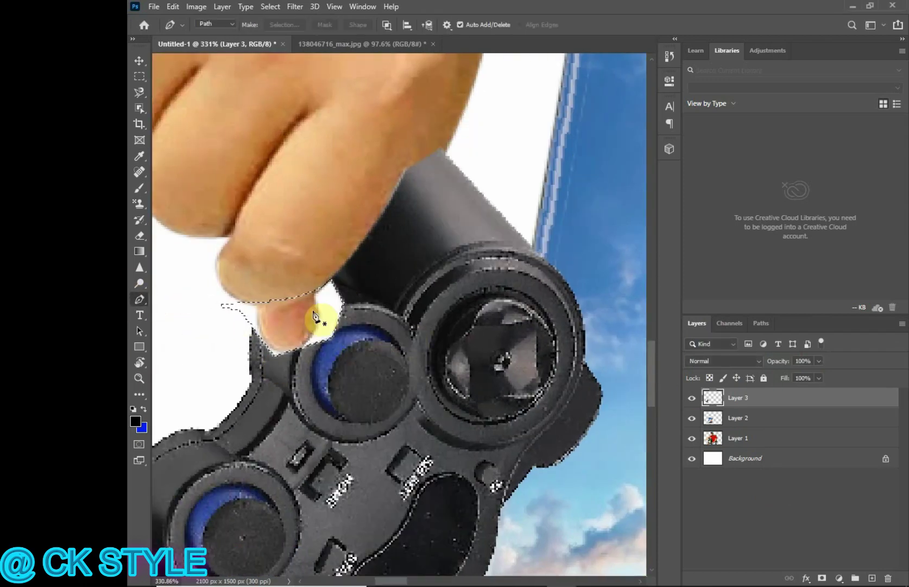
click(153, 6)
click(593, 6)
click(376, 308)
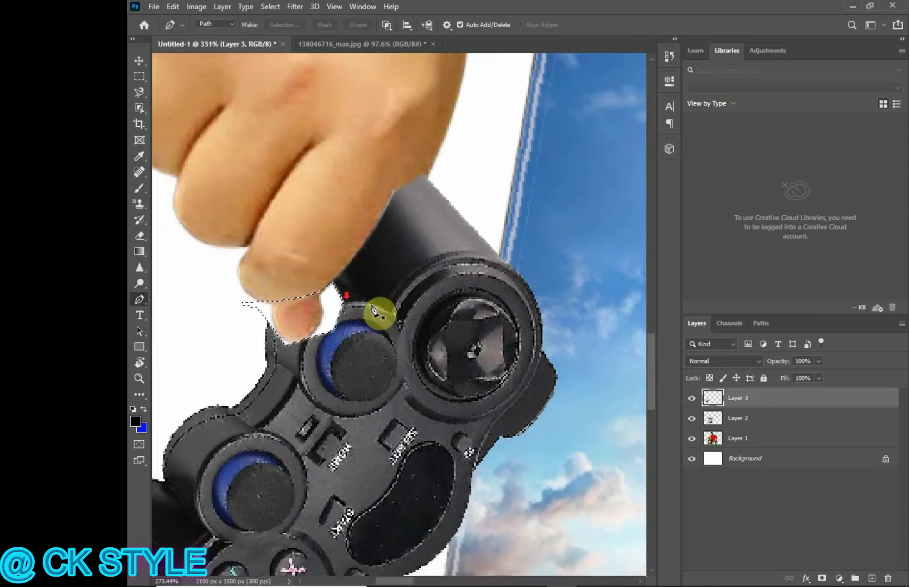
right_click(775, 397)
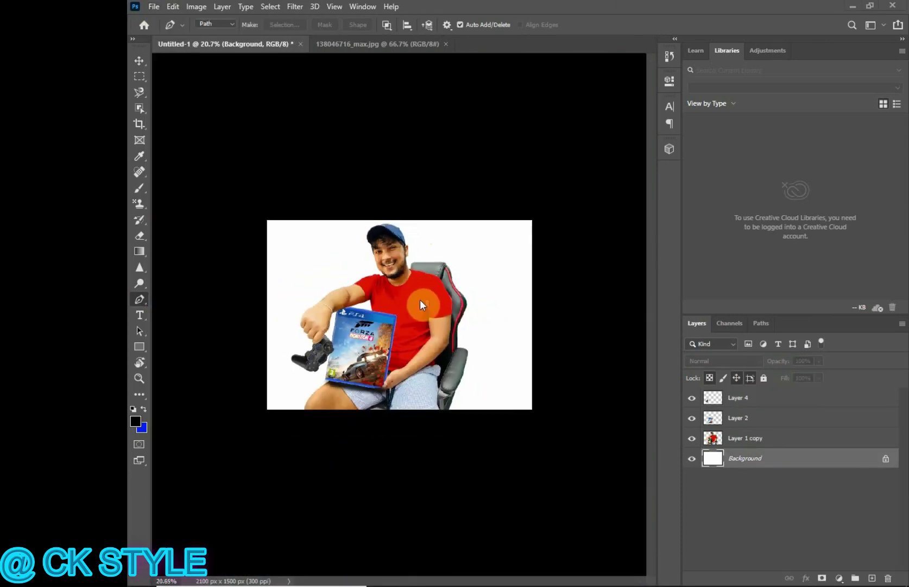
scroll(420, 300, up, 5)
scroll(368, 375, down, 3)
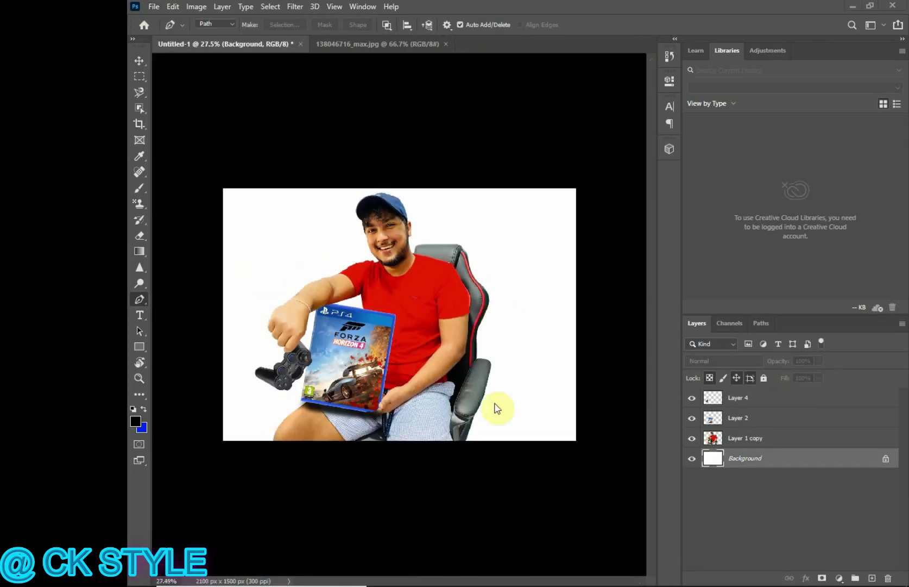
Save the composition as the Photoshop file Untitled-1.psd.
click(153, 6)
click(179, 156)
scroll(341, 182, down, 5)
click(182, 209)
scroll(348, 170, down, 10)
double_click(348, 170)
click(406, 369)
click(653, 159)
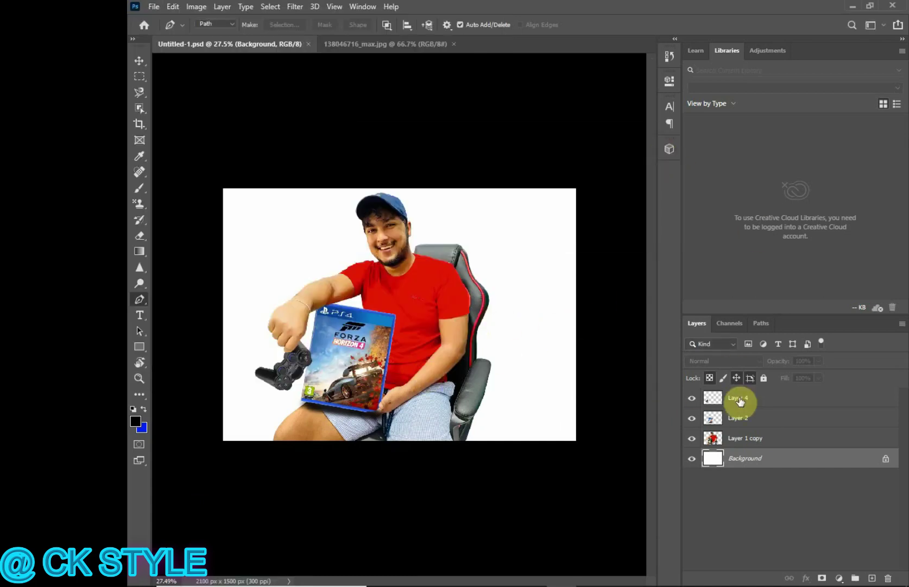
Select the controller, game cover and man layers together and copy them into Artistic-Gaming-Room-Setup.jpg.
click(739, 399)
click(843, 476)
click(841, 399)
shift+click(788, 463)
shift+click(787, 439)
key(v)
drag(418, 304, 434, 304)
right_click(687, 580)
click(765, 451)
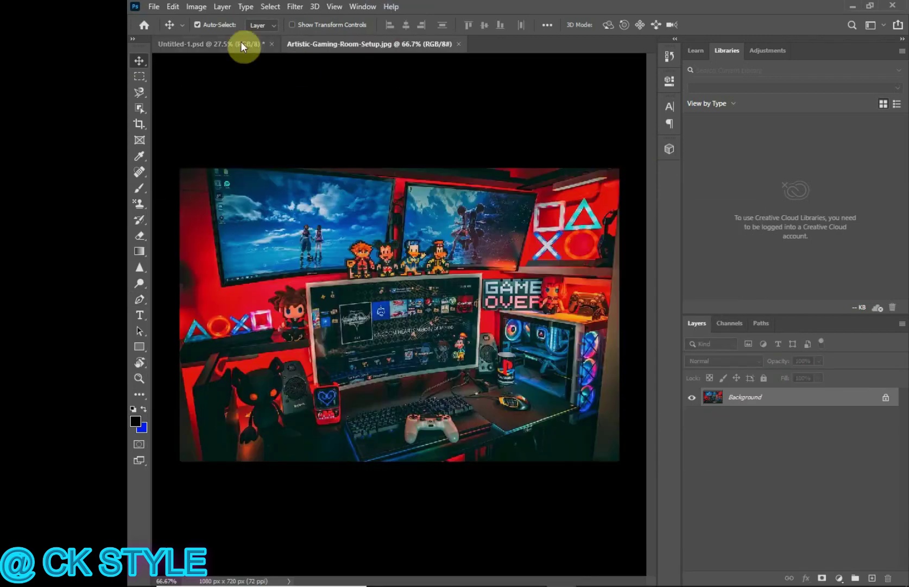
drag(244, 45, 473, 420)
Scale the three copied layers to about 31% and place the seated man in front of the desk's right side.
key(ctrl+t)
drag(176, 69, 214, 256)
drag(412, 353, 562, 267)
drag(629, 166, 512, 306)
drag(464, 390, 541, 350)
scroll(506, 377, up, 2)
scroll(507, 378, down, 1)
drag(507, 378, 486, 412)
drag(591, 309, 609, 286)
drag(586, 335, 567, 380)
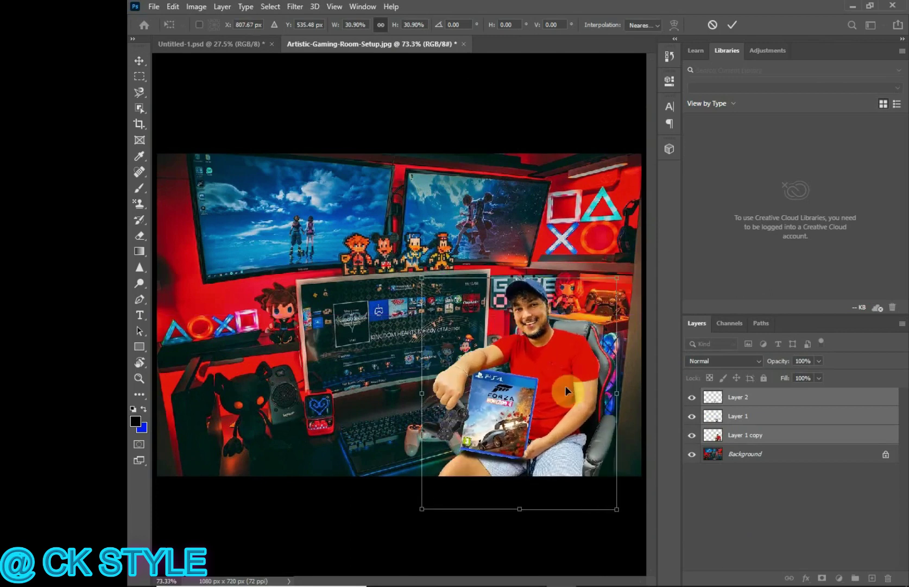
Fine-tune the seated man's size and position against the photo's lower-right corner and apply the transform.
scroll(563, 365, down, 1)
drag(577, 288, 584, 279)
drag(539, 368, 551, 379)
scroll(554, 397, up, 3)
scroll(563, 427, down, 3)
key(Return)
scroll(508, 383, up, 1)
scroll(493, 383, down, 3)
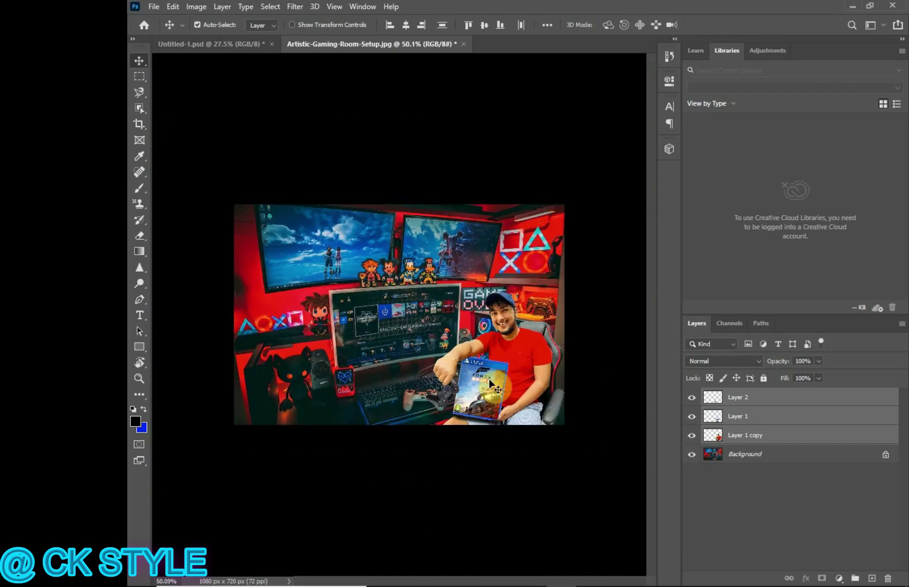
Shrink the Forza Horizon 4 picture over the centre monitor and lower its opacity to see the screen beneath.
scroll(488, 380, up, 6)
mouse_move(449, 584)
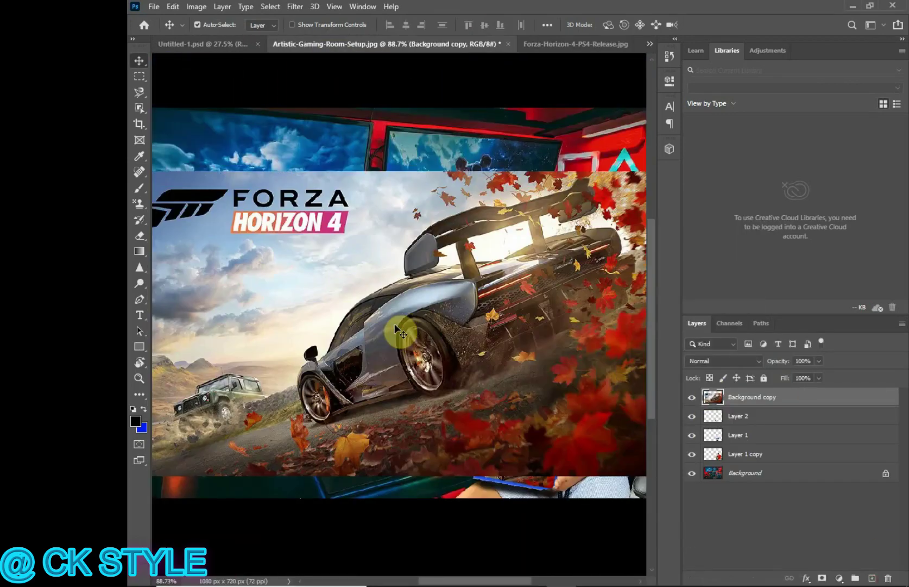
drag(412, 330, 407, 346)
scroll(408, 347, up, 4)
drag(405, 410, 376, 270)
drag(165, 241, 162, 262)
click(819, 361)
drag(818, 376, 792, 380)
Distort the Forza picture's corners to match the centre monitor's screen, set its opacity to 45%, and apply the transform.
drag(326, 245, 335, 258)
scroll(335, 258, up, 2)
drag(166, 239, 168, 225)
drag(558, 197, 559, 205)
drag(363, 215, 366, 216)
drag(582, 417, 550, 415)
drag(187, 461, 186, 461)
drag(169, 224, 167, 226)
drag(368, 439, 368, 441)
drag(362, 214, 362, 212)
click(819, 361)
mouse_move(818, 375)
mouse_down()
mouse_move(854, 374)
mouse_move(816, 376)
mouse_up()
scroll(153, 482, up, 5)
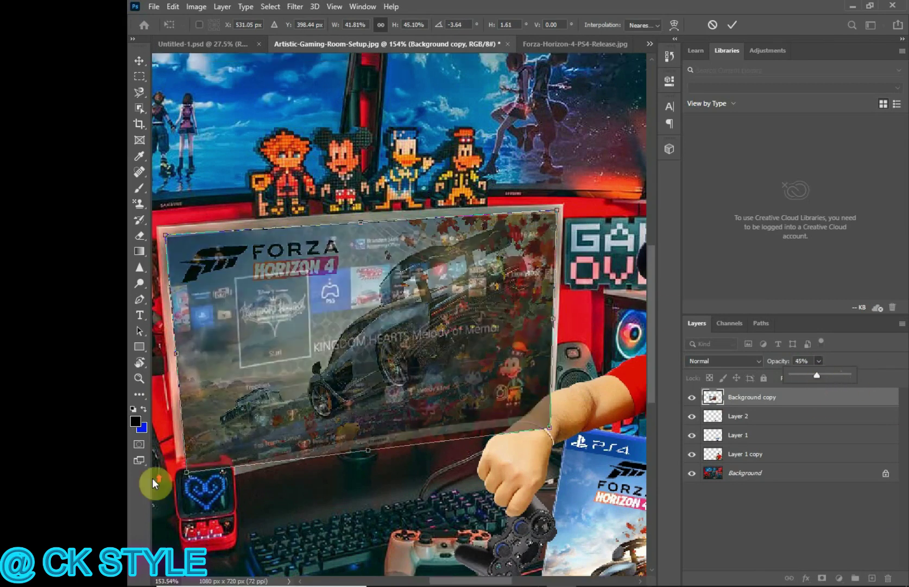
key(Return)
Trace the top of the heart display and the monitor's curved lower bezel with the Pen tool.
key(p)
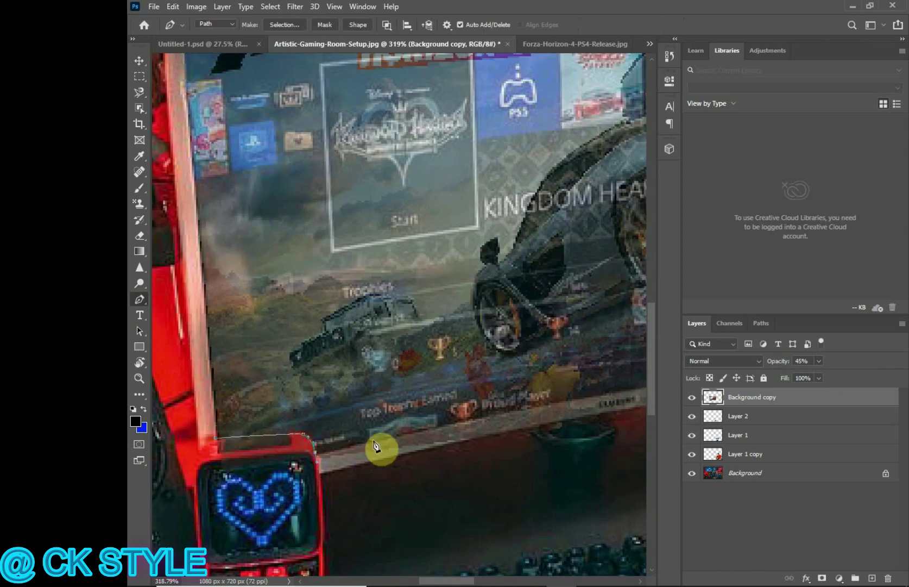
right_click(315, 453)
click(371, 170)
right_click(373, 438)
click(413, 155)
click(315, 454)
click(408, 435)
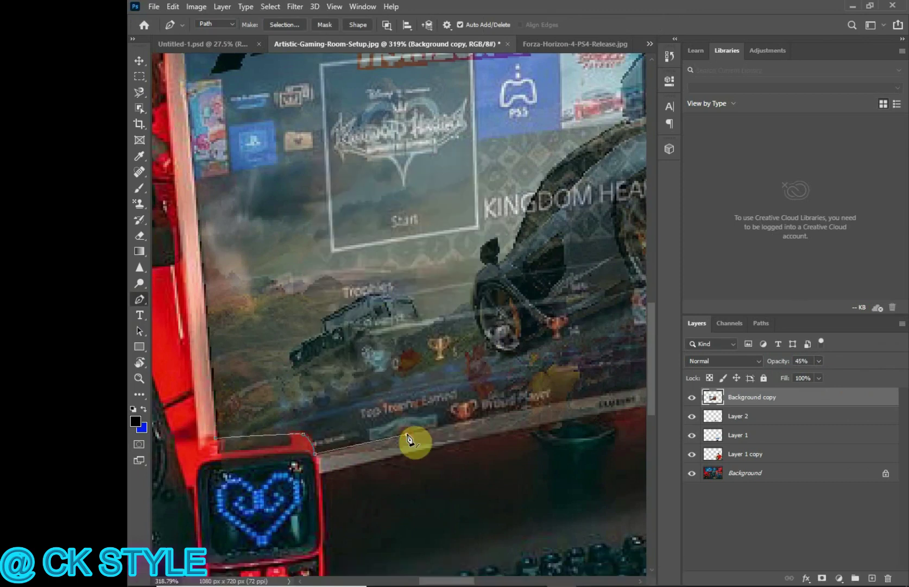
click(602, 394)
scroll(612, 419, down, 2)
scroll(615, 441, down, 3)
scroll(595, 421, up, 5)
drag(514, 365, 549, 362)
click(605, 354)
Continue the path up the monitor's right bezel and close it around the picture's excess beyond the screen.
scroll(611, 353, down, 5)
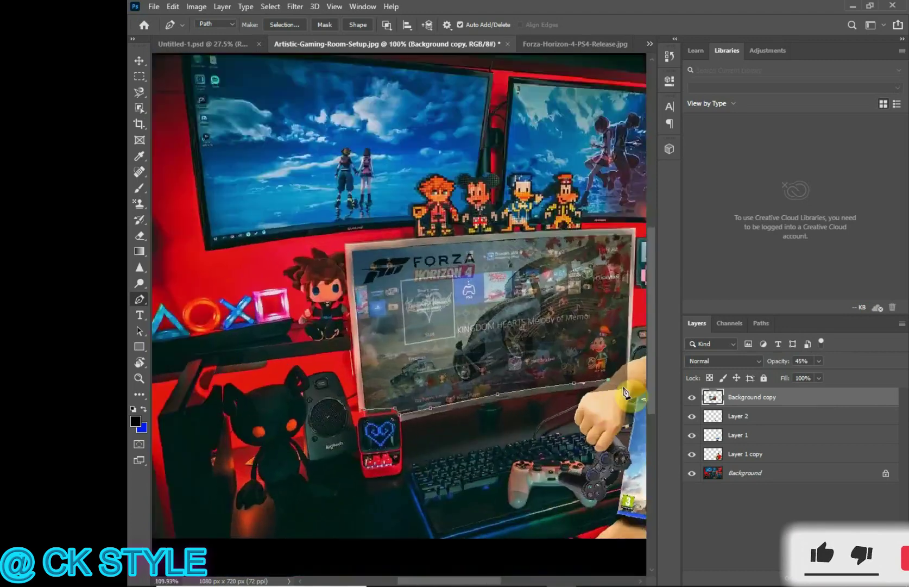
scroll(614, 355, up, 6)
drag(630, 326, 638, 319)
scroll(638, 320, down, 4)
scroll(622, 401, up, 6)
click(622, 400)
click(619, 236)
scroll(618, 242, down, 5)
scroll(572, 306, up, 5)
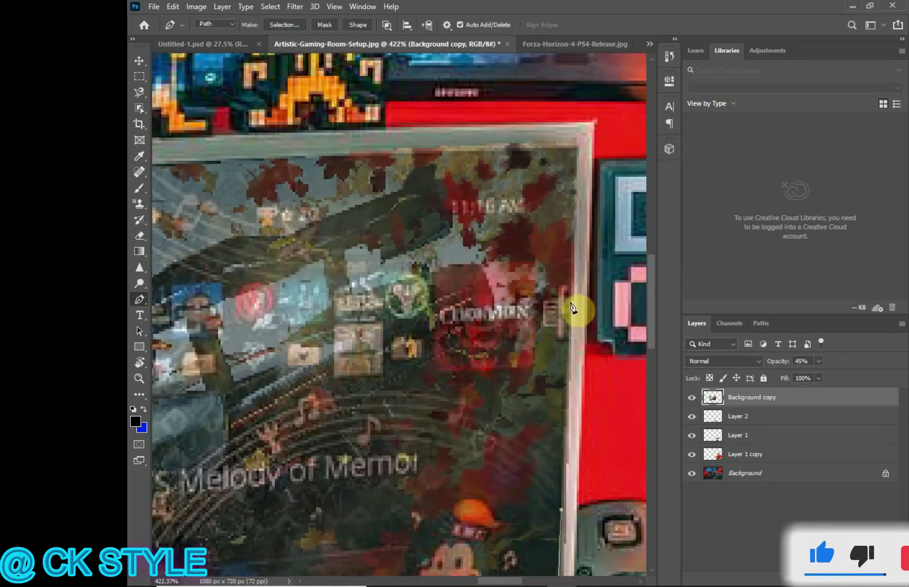
scroll(617, 568, down, 5)
scroll(162, 320, up, 3)
scroll(315, 414, down, 1)
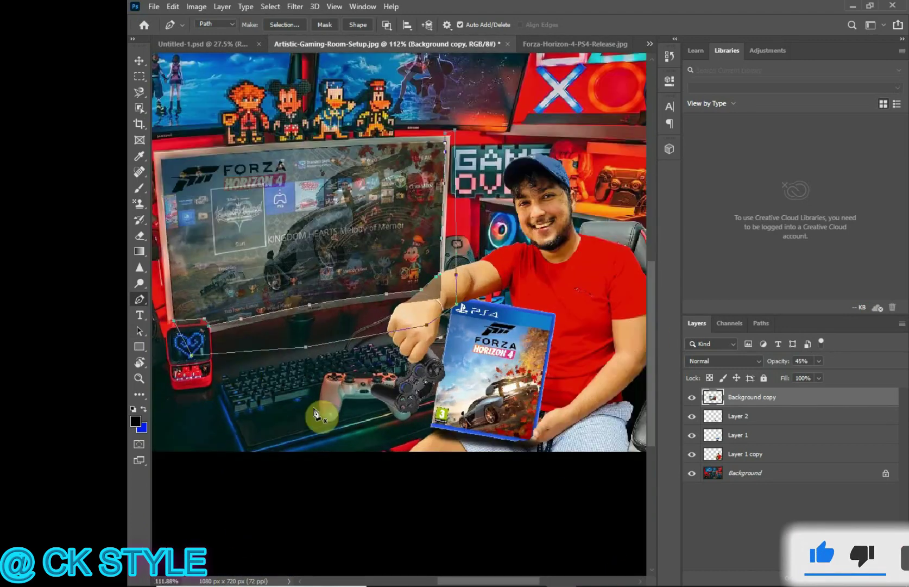
Turn the monitor path into a selection and delete the Forza picture's excess inside it.
right_click(401, 270)
click(438, 316)
key(Return)
key(Delete)
Restore the Forza picture layer's opacity to 100%.
scroll(436, 217, down, 1)
click(819, 360)
drag(818, 375, 852, 375)
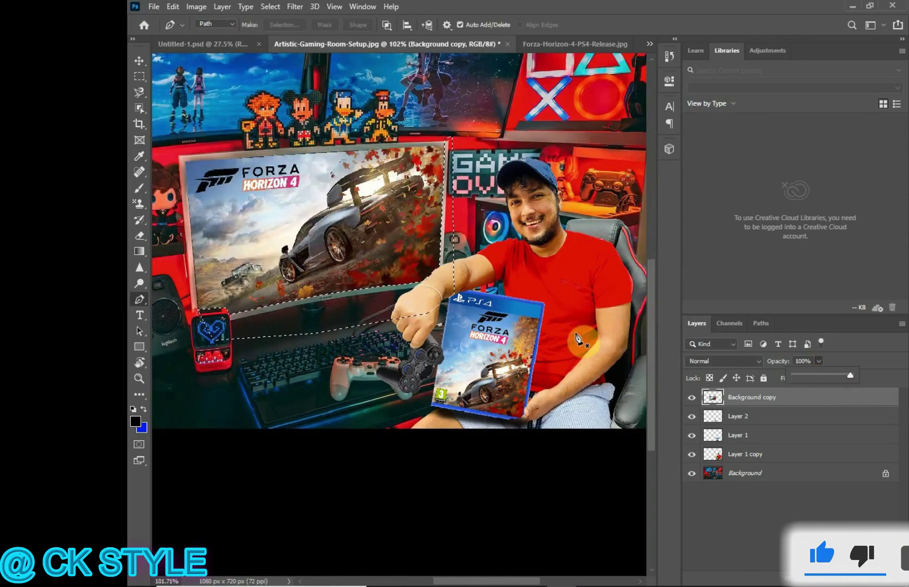
Clear the selection and delete the monitor work path.
scroll(562, 338, down, 2)
key(ctrl+d)
click(761, 323)
click(752, 343)
key(Delete)
scroll(426, 255, down, 2)
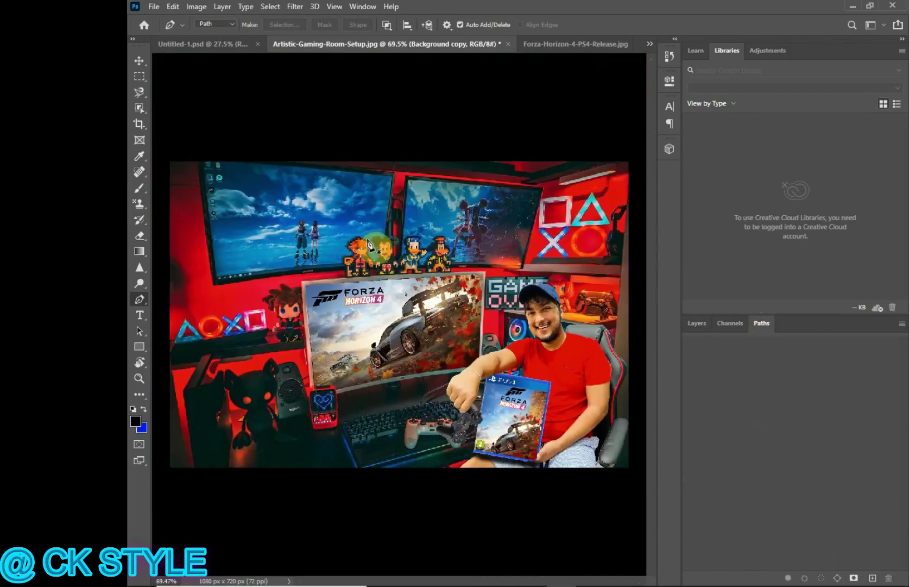
Close the Forza-Horizon-4-PS4-Release.jpg source image.
scroll(371, 243, up, 1)
click(629, 45)
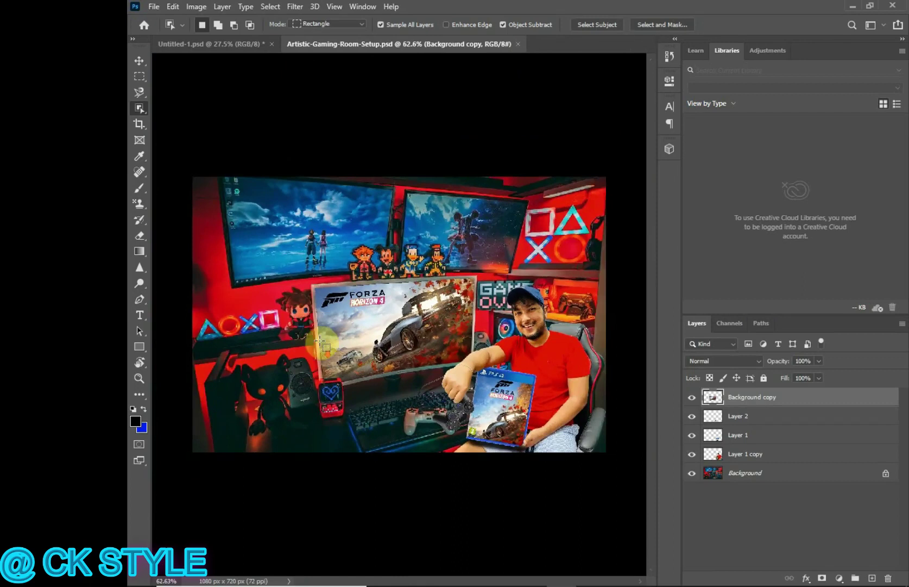
scroll(321, 343, down, 2)
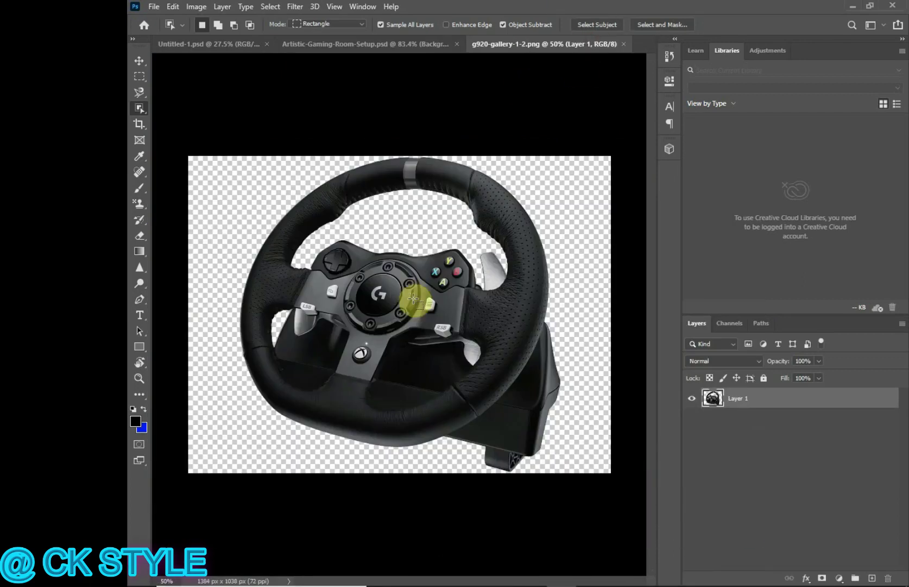
Bring the steering wheel from g920-gallery-1-2.png into the gaming room document and scale it to about 41%.
key(v)
drag(416, 298, 365, 458)
key(ctrl+t)
drag(597, 565, 464, 535)
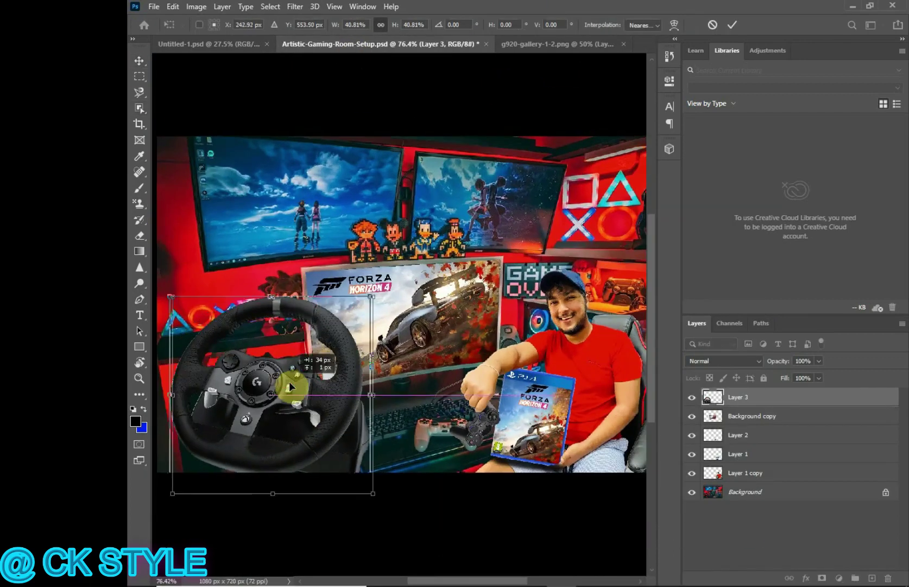
Flip the steering wheel horizontally, shrink it further and place it at the room's lower edge beside the keyboard.
right_click(283, 407)
click(318, 389)
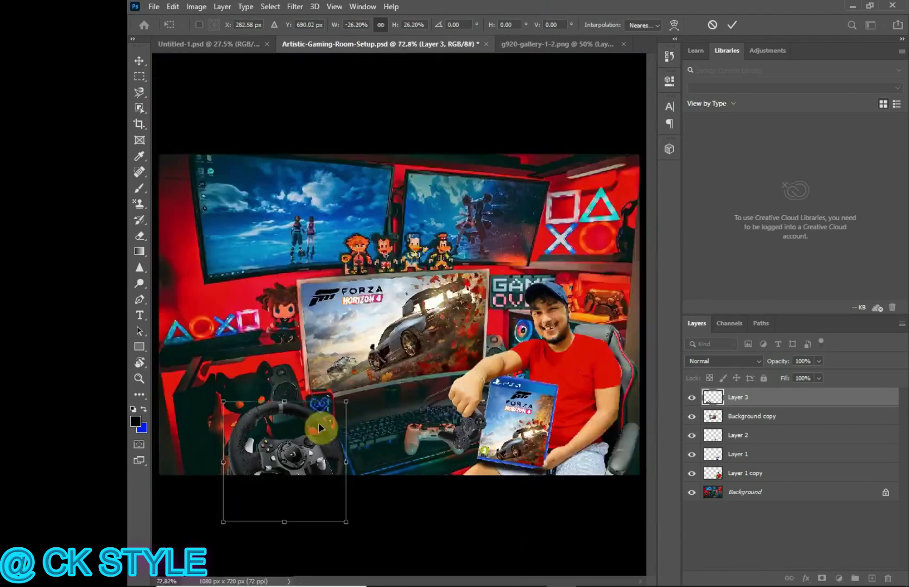
drag(319, 428, 313, 433)
scroll(312, 433, up, 1)
drag(350, 405, 330, 459)
scroll(330, 459, down, 1)
scroll(334, 412, up, 7)
key(Return)
scroll(325, 448, down, 4)
scroll(280, 415, up, 2)
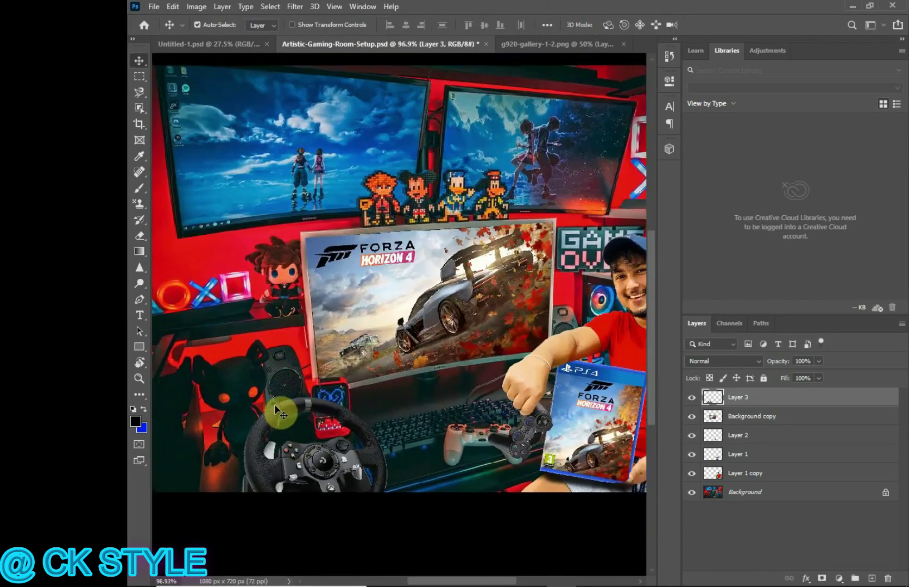
scroll(280, 415, down, 2)
Brush a soft crimson tint over the man's hand and forearm, setting the brush opacity to 13%.
click(139, 189)
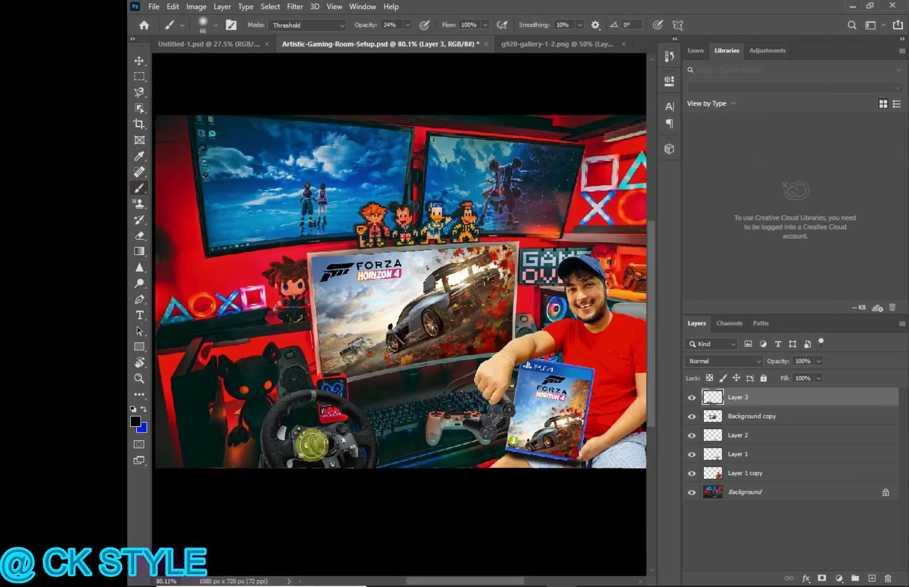
scroll(573, 275, up, 2)
click(135, 421)
click(650, 132)
click(778, 111)
drag(454, 377, 444, 400)
scroll(582, 353, down, 5)
key(1)
key(3)
scroll(457, 325, up, 3)
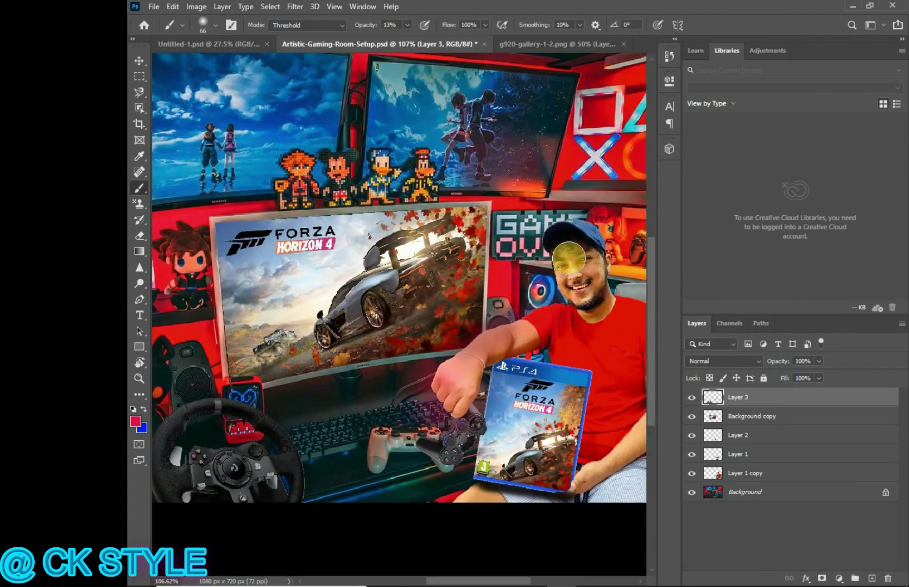
Lower the brush opacity to 9% and brush the crimson tint around the controller and keyboard.
scroll(574, 260, down, 2)
scroll(546, 365, down, 3)
click(407, 25)
drag(407, 39, 405, 39)
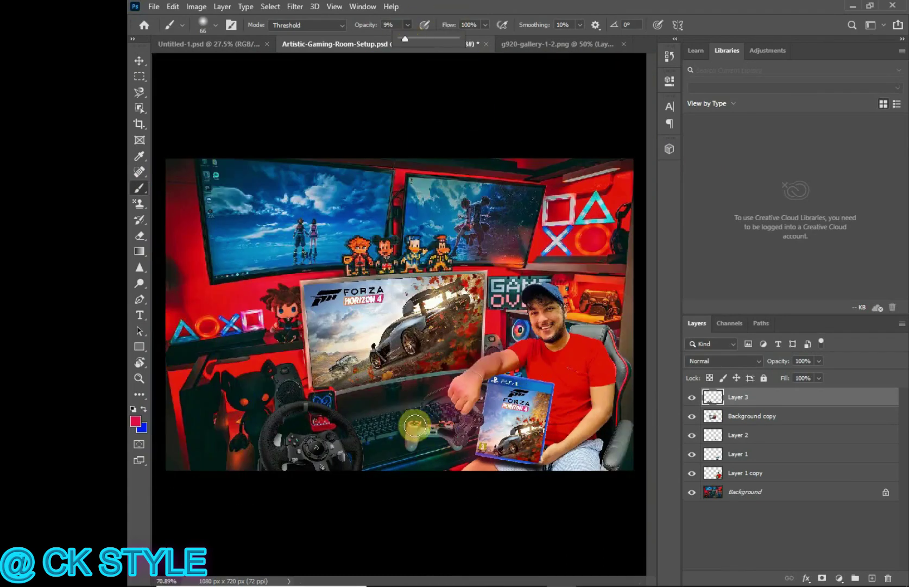
scroll(622, 392, down, 1)
Change the brush colour to yellow and lightly tint the man's shorts and the side of the chair.
click(135, 421)
click(663, 237)
click(761, 105)
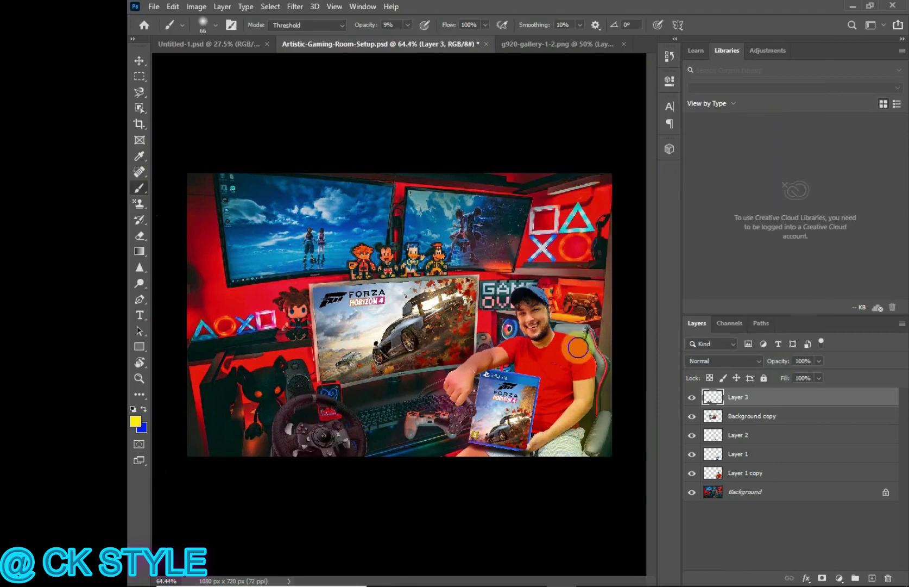
Change the brush colour to salmon and lightly tint the area around the man's legs and the cover.
click(136, 421)
click(574, 127)
click(775, 110)
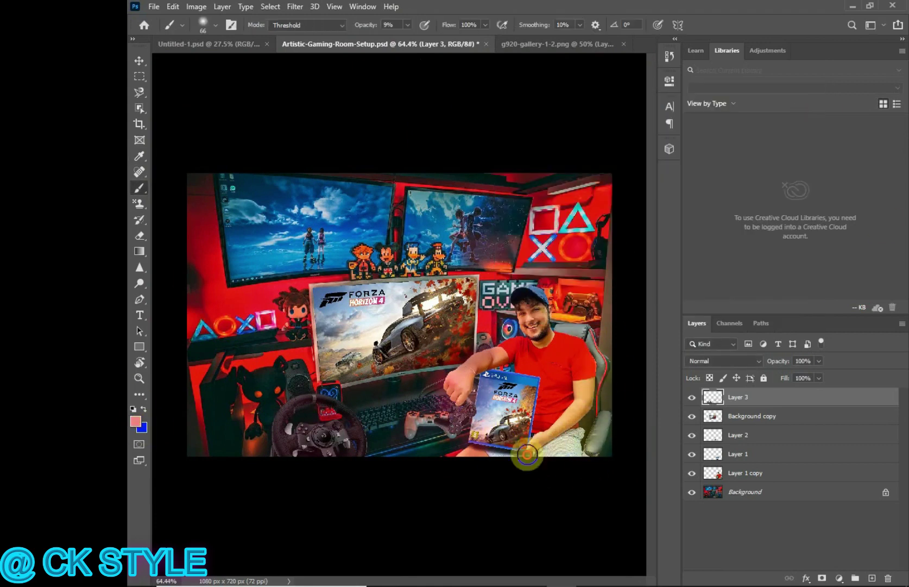
scroll(533, 344, down, 2)
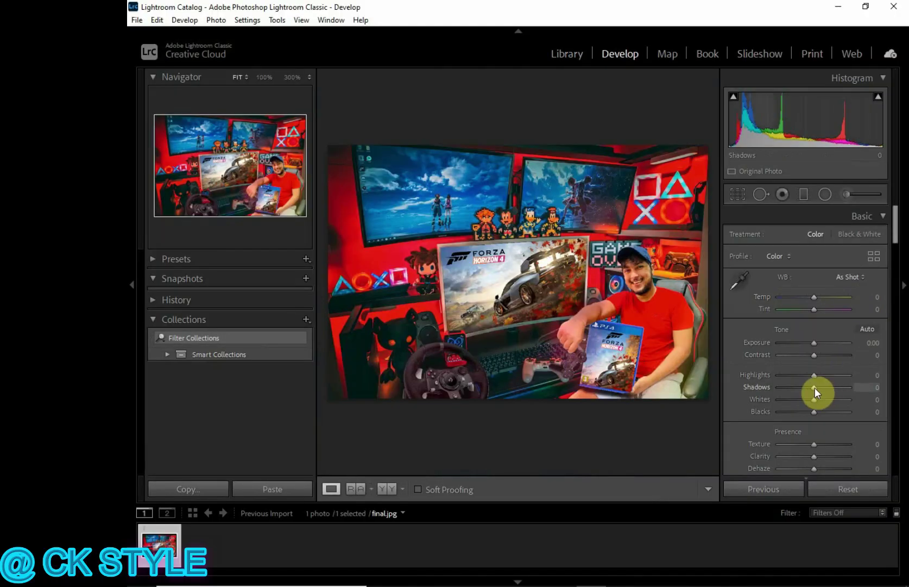
In Lightroom Classic, set final.jpg to Highlights -100, Shadows -63, Whites -4, Blacks -14, Clarity -2 and Dehaze +42.
drag(815, 376, 738, 360)
mouse_move(814, 386)
mouse_down()
mouse_move(757, 388)
mouse_move(857, 390)
mouse_move(758, 386)
mouse_move(808, 390)
mouse_move(827, 402)
mouse_move(788, 406)
mouse_move(813, 407)
mouse_move(788, 408)
mouse_move(811, 413)
mouse_move(835, 396)
mouse_move(823, 392)
mouse_move(830, 409)
mouse_move(833, 381)
mouse_move(791, 373)
mouse_move(813, 376)
mouse_move(824, 357)
mouse_move(868, 359)
mouse_move(813, 361)
mouse_move(872, 372)
mouse_move(759, 372)
mouse_move(840, 373)
mouse_move(785, 386)
mouse_move(822, 383)
mouse_move(794, 356)
mouse_move(852, 369)
mouse_move(767, 365)
mouse_move(837, 369)
mouse_move(824, 371)
mouse_up()
scroll(813, 443, down, 2)
scroll(810, 359, down, 4)
scroll(840, 368, down, 3)
scroll(839, 366, up, 3)
Raise the oranges' luminance and set the blues to Hue -7, Saturation +15 and Luminance +53.
click(764, 324)
drag(816, 382, 837, 385)
scroll(815, 369, down, 3)
scroll(799, 334, up, 3)
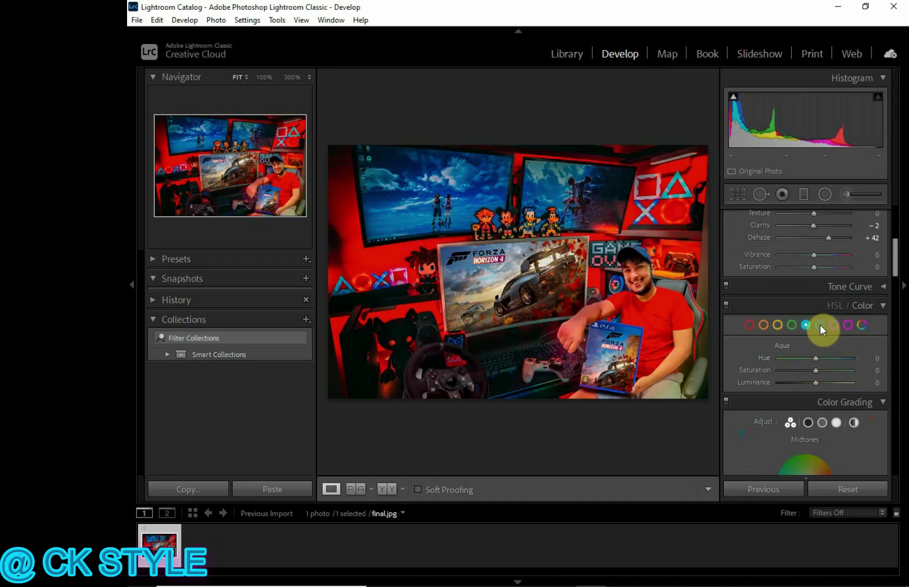
mouse_move(814, 361)
mouse_down()
mouse_move(861, 355)
mouse_move(804, 356)
mouse_move(822, 357)
mouse_move(811, 359)
mouse_up()
drag(816, 370, 835, 382)
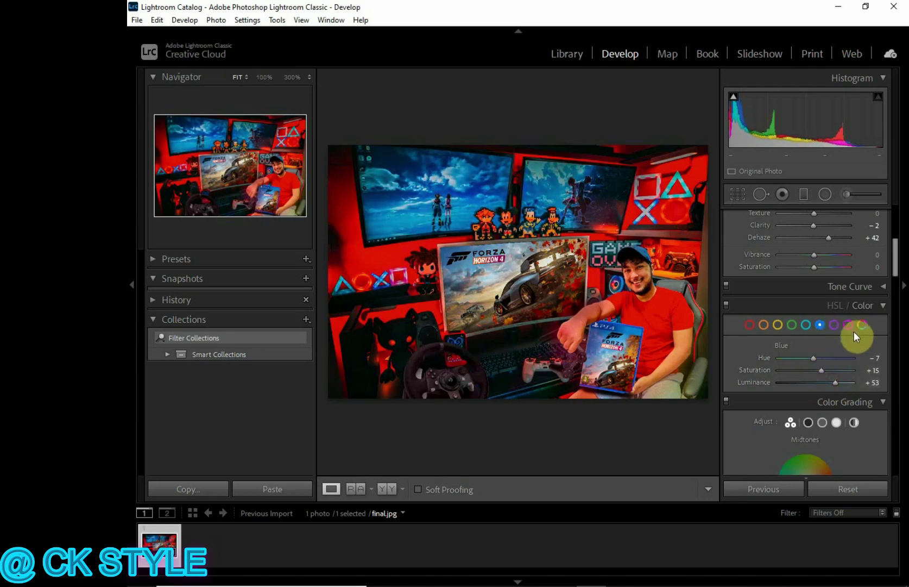
Set the noise reduction to Luminance 100, Detail 100, Contrast 7 and Color 11.
scroll(853, 331, down, 6)
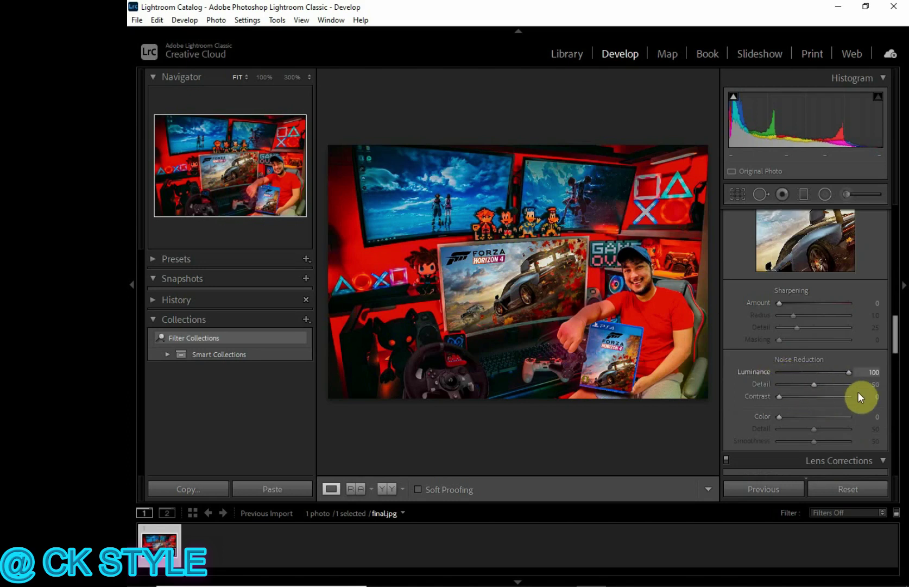
click(525, 348)
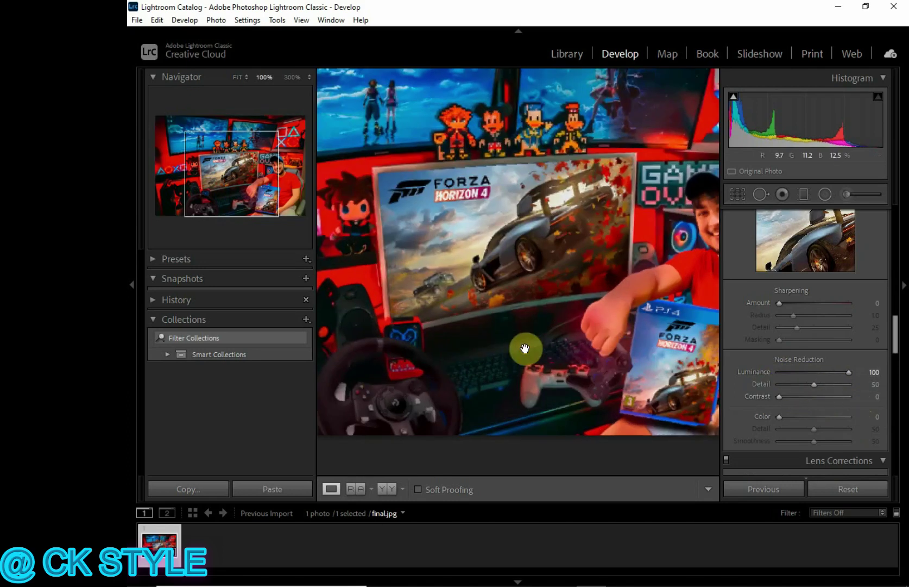
click(524, 348)
scroll(859, 400, down, 2)
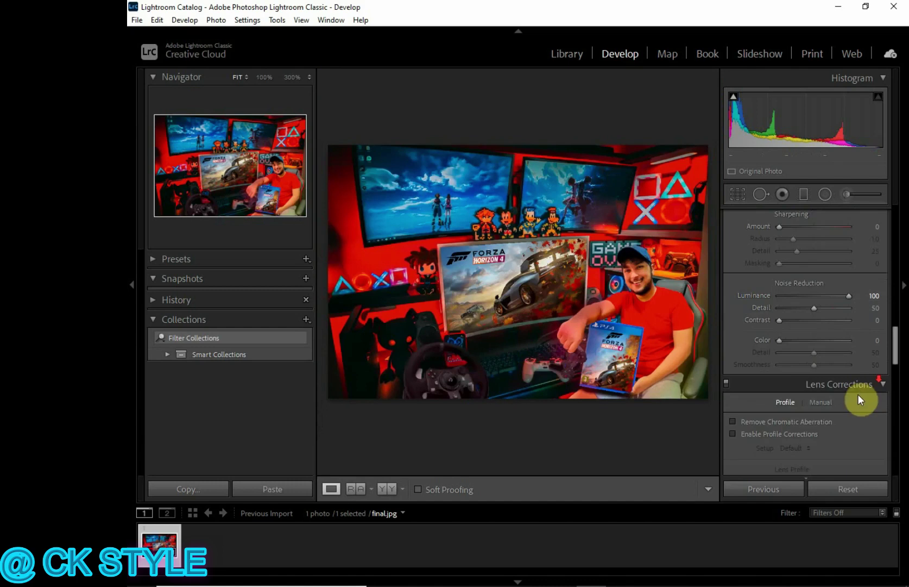
drag(813, 310, 867, 313)
click(633, 315)
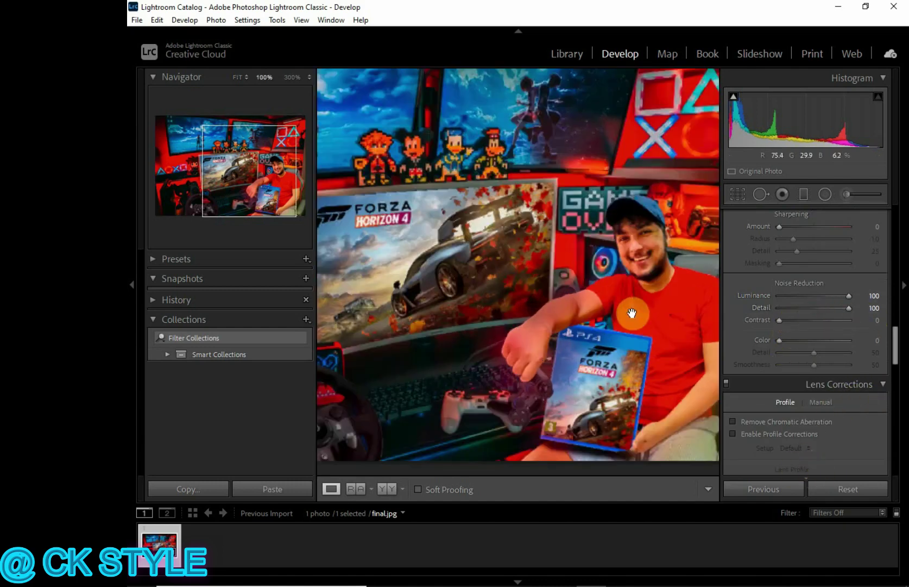
drag(780, 319, 852, 319)
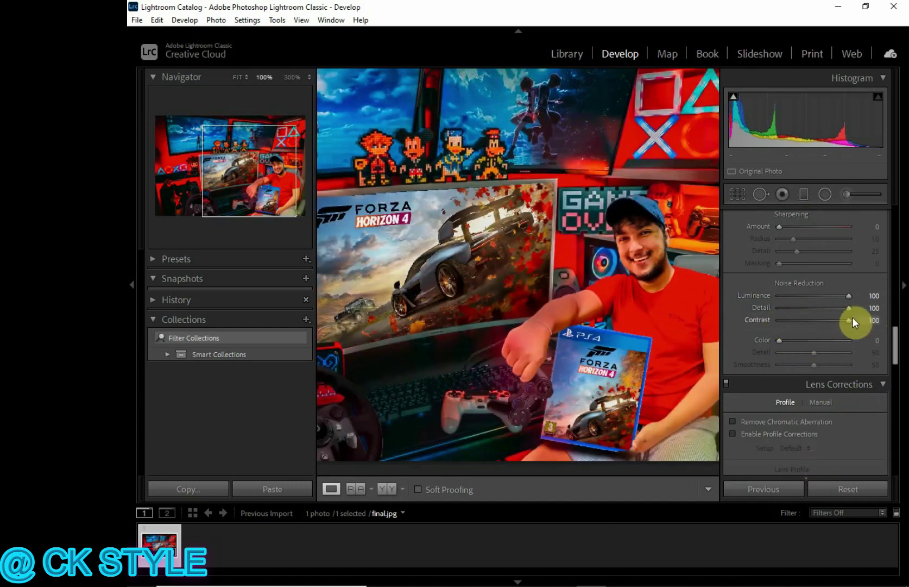
mouse_move(781, 341)
mouse_down()
mouse_move(849, 337)
mouse_move(786, 334)
mouse_up()
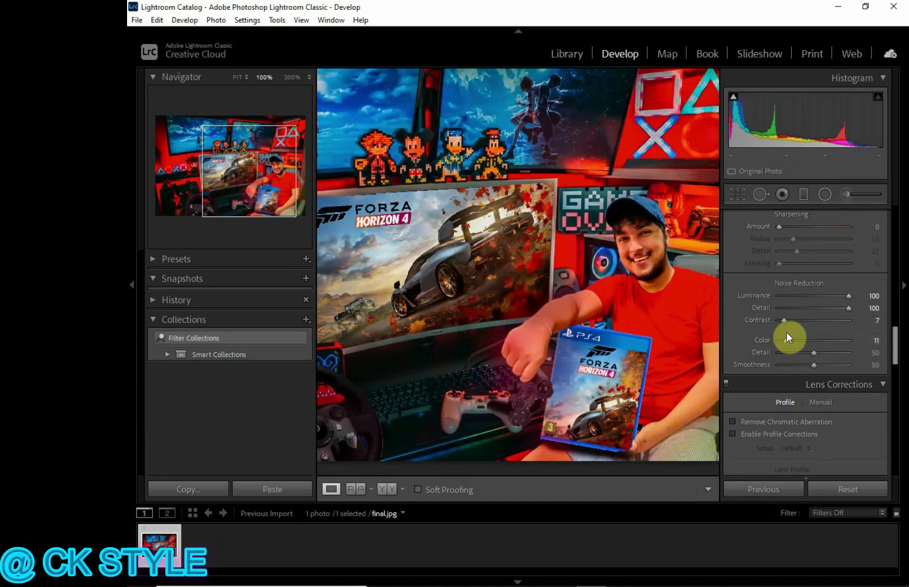
Set the photo's white balance to Temp -11 and Tint +14.
scroll(797, 355, down, 15)
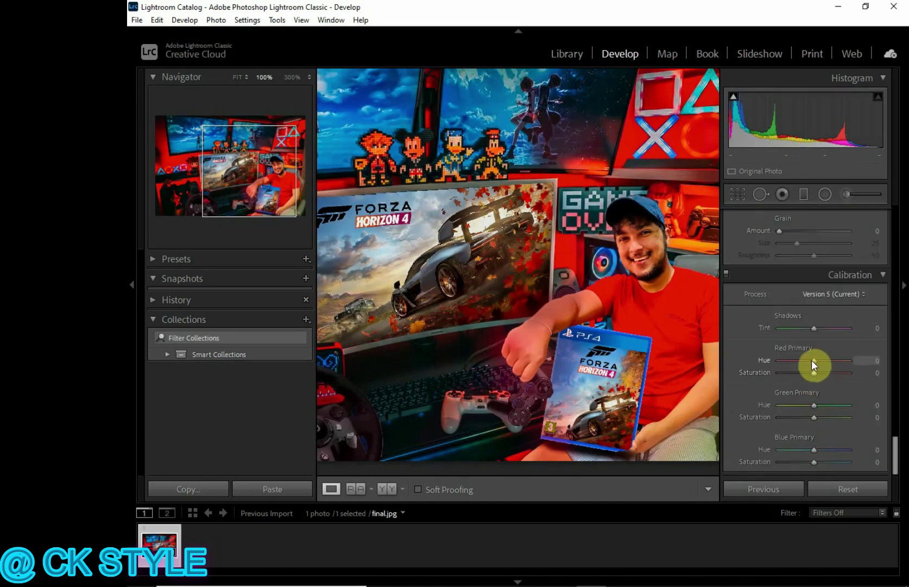
scroll(811, 359, up, 10)
click(474, 300)
scroll(733, 300, up, 8)
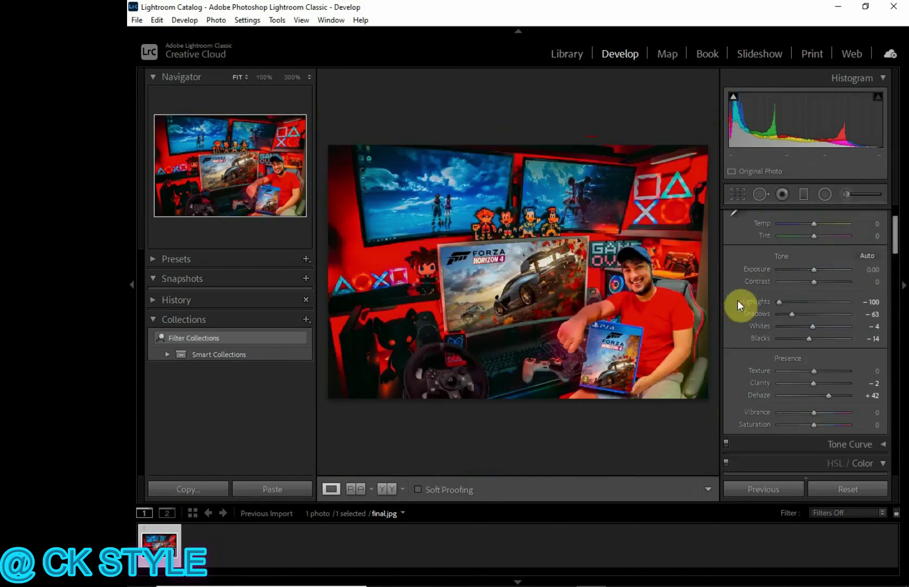
scroll(825, 412, up, 3)
mouse_move(816, 296)
mouse_down()
mouse_move(858, 296)
mouse_move(809, 296)
mouse_move(810, 314)
mouse_move(780, 307)
mouse_move(815, 308)
mouse_up()
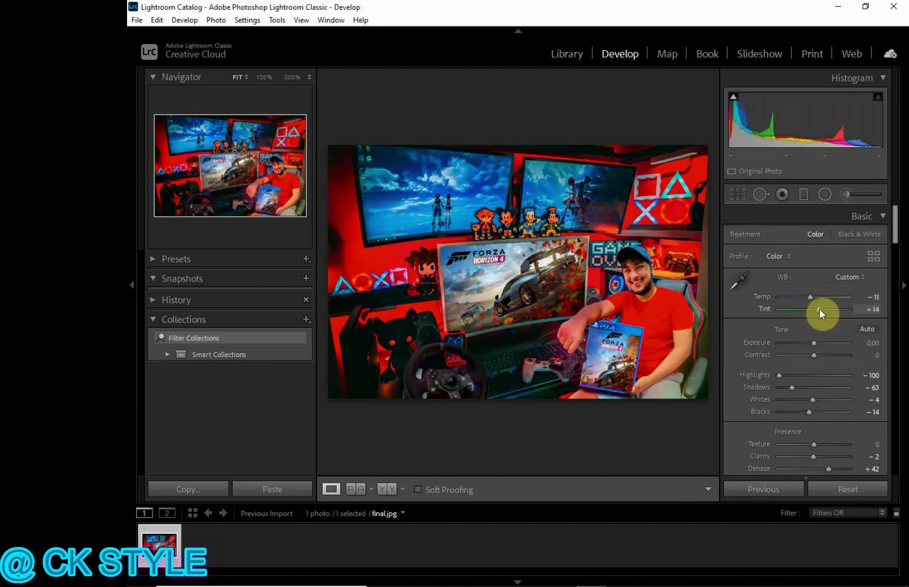
Set the photo's Exposure to +0.09, Contrast to +42 and Clarity to +11, and check the detail up close.
scroll(861, 317, down, 3)
mouse_move(813, 265)
mouse_down()
mouse_move(806, 266)
mouse_move(837, 277)
mouse_move(816, 267)
mouse_up()
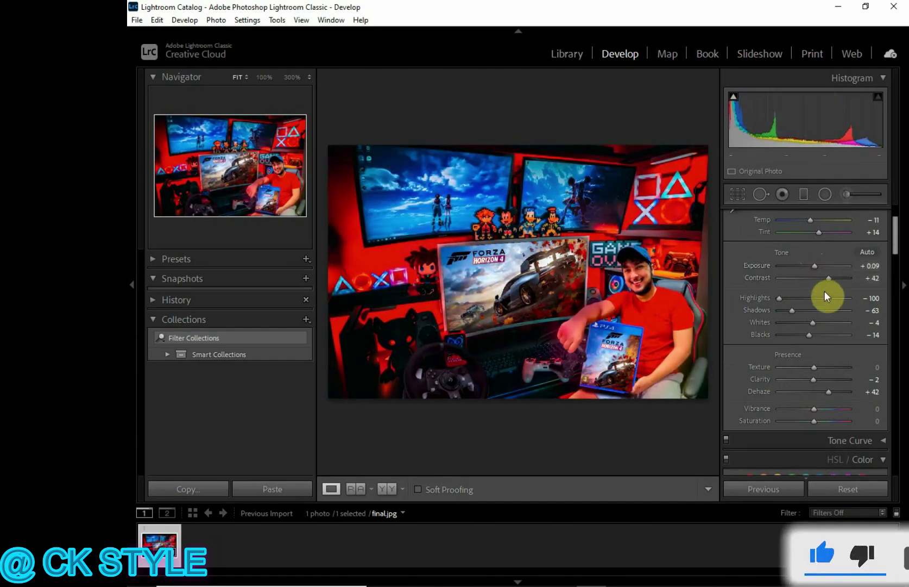
scroll(788, 326, down, 3)
scroll(760, 326, up, 3)
mouse_move(813, 383)
mouse_down()
mouse_move(761, 385)
mouse_move(820, 387)
mouse_up()
click(667, 354)
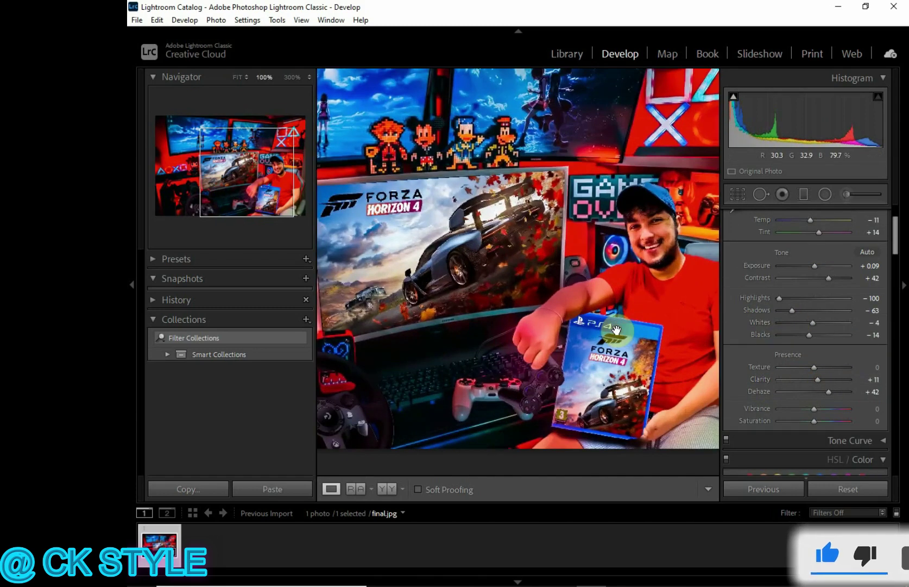
click(589, 319)
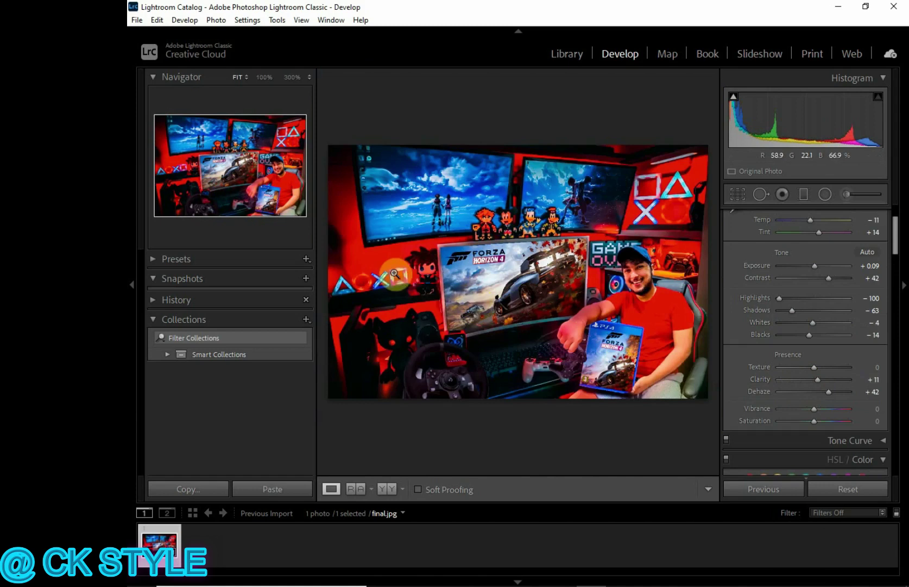
Compare the original and edited photo in the side-by-side, split and stacked before/after views.
click(383, 488)
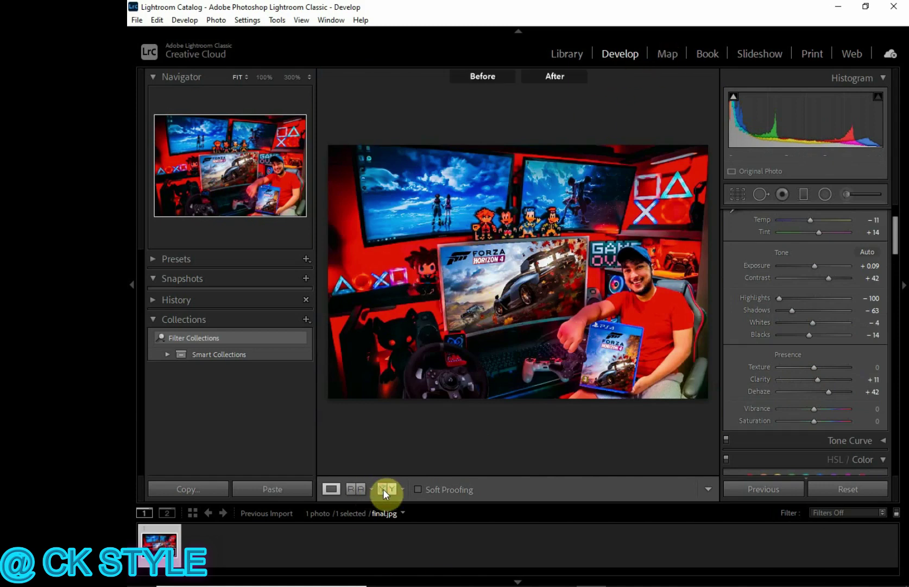
click(356, 489)
click(357, 490)
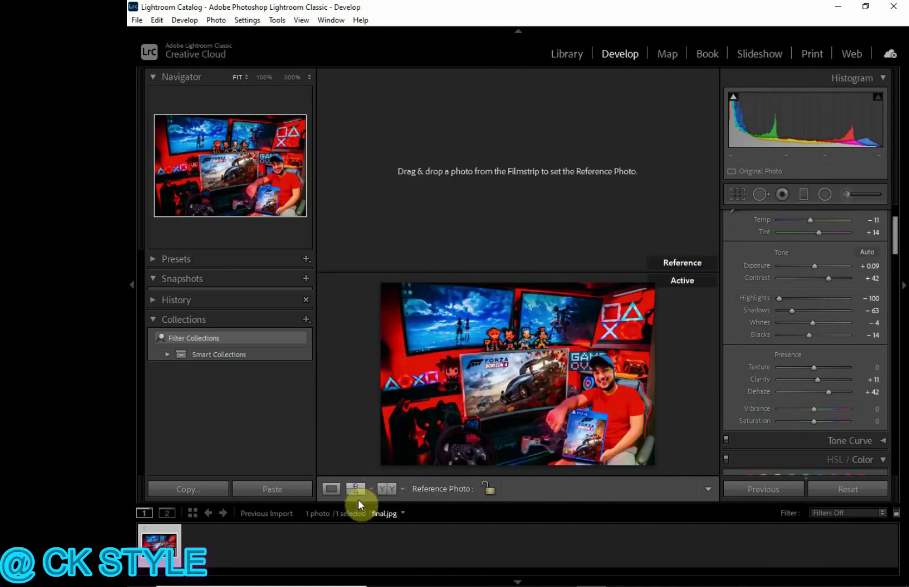
click(387, 488)
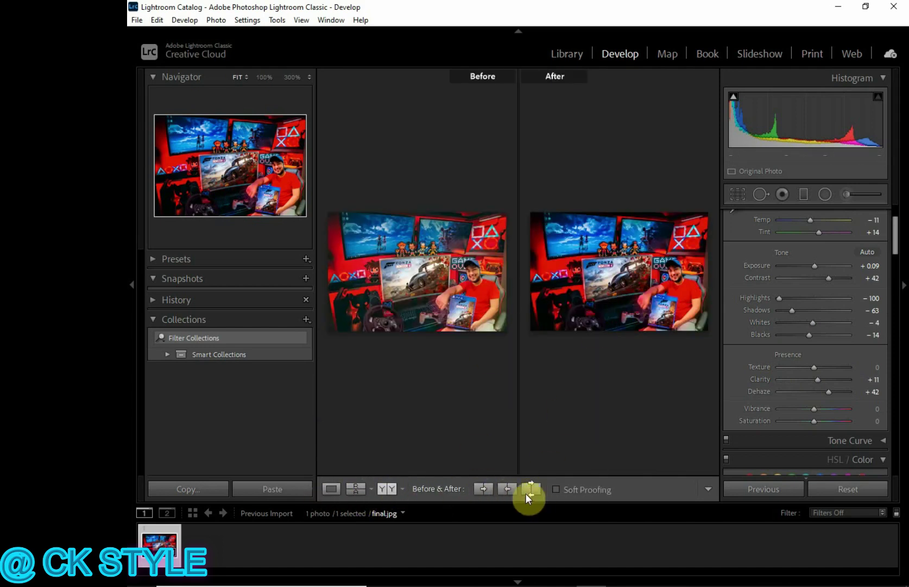
click(394, 489)
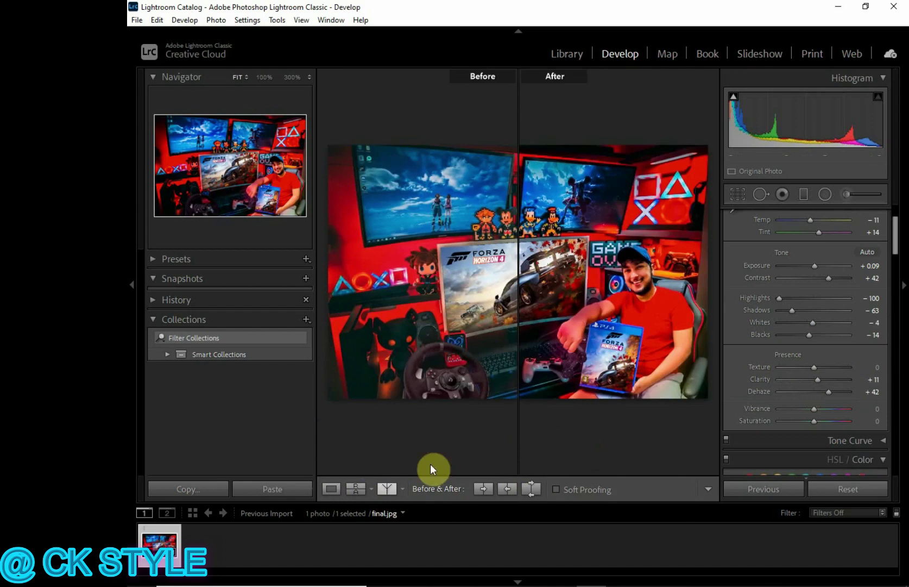
click(384, 488)
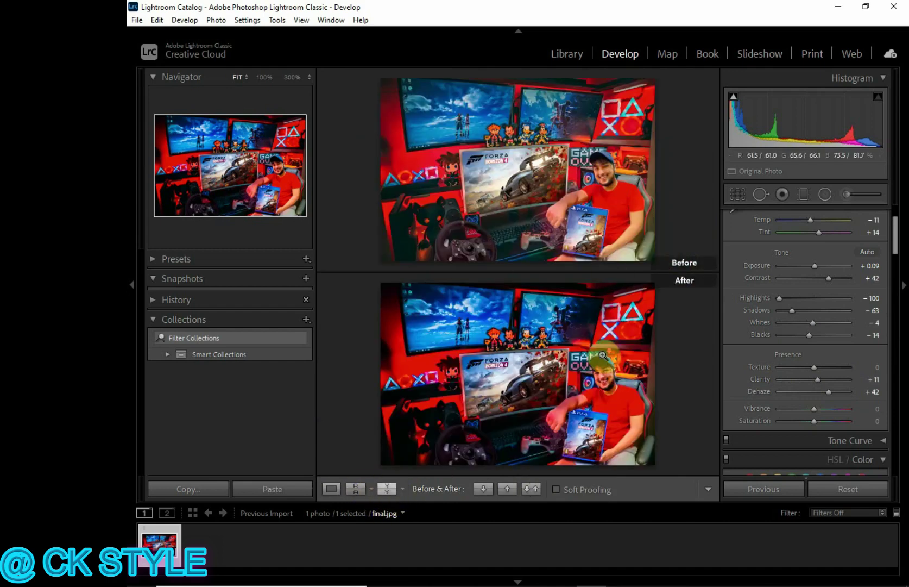